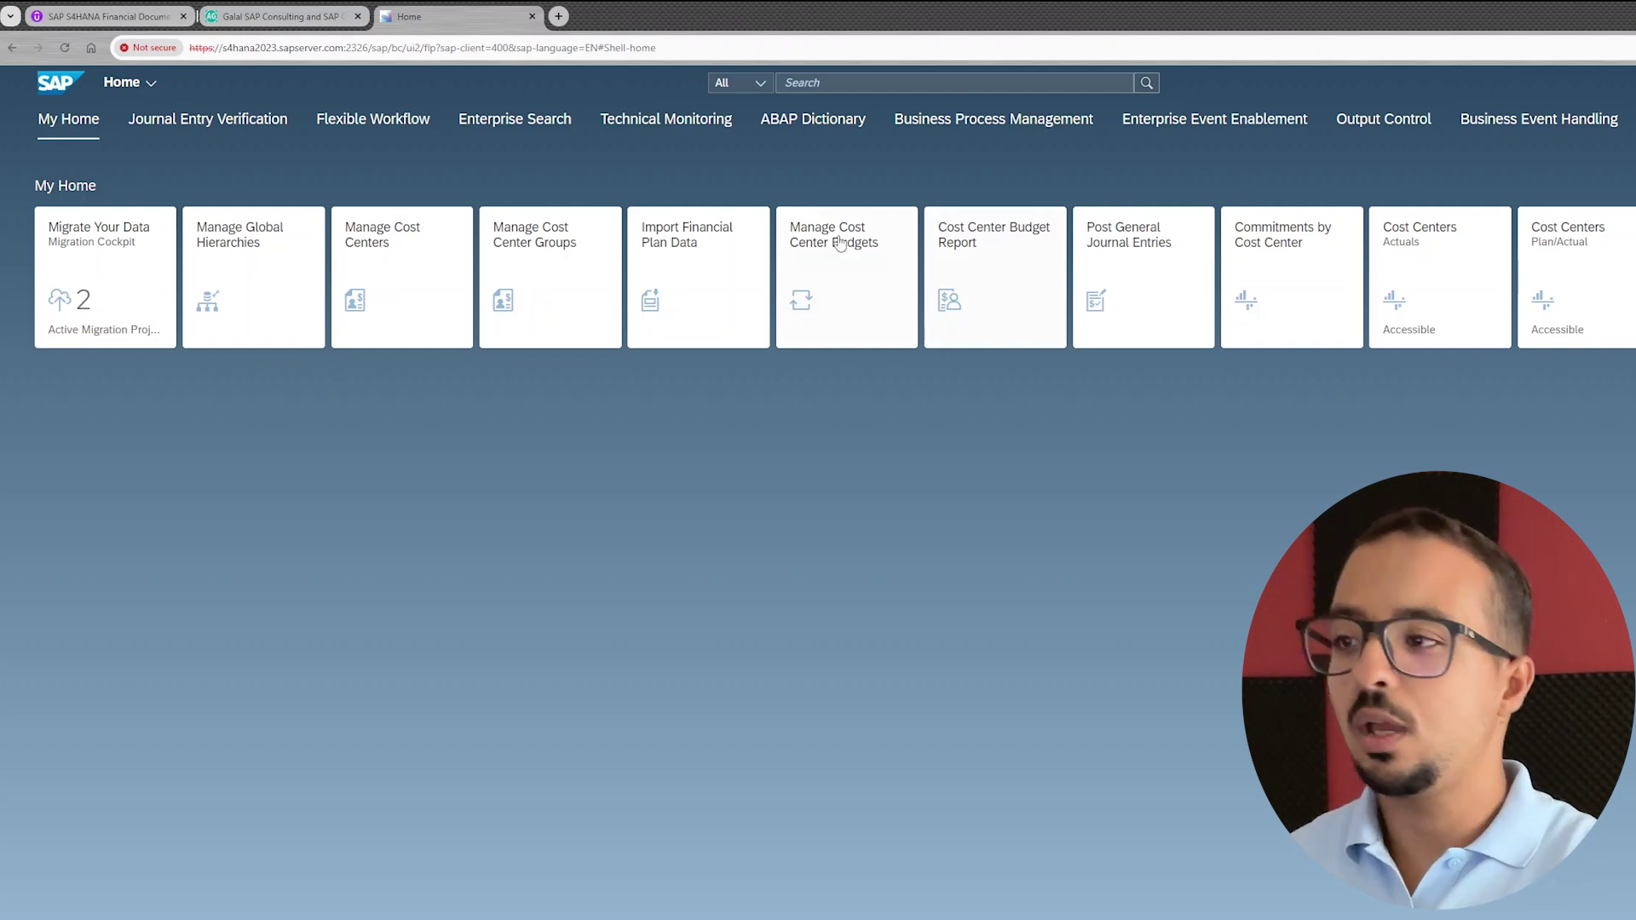
# - Select the Fiori launchpad URL in the browser, then switch to the SAP GUI Easy Access window
pyautogui.moveTo(679, 44); pyautogui.dragTo(196, 83)
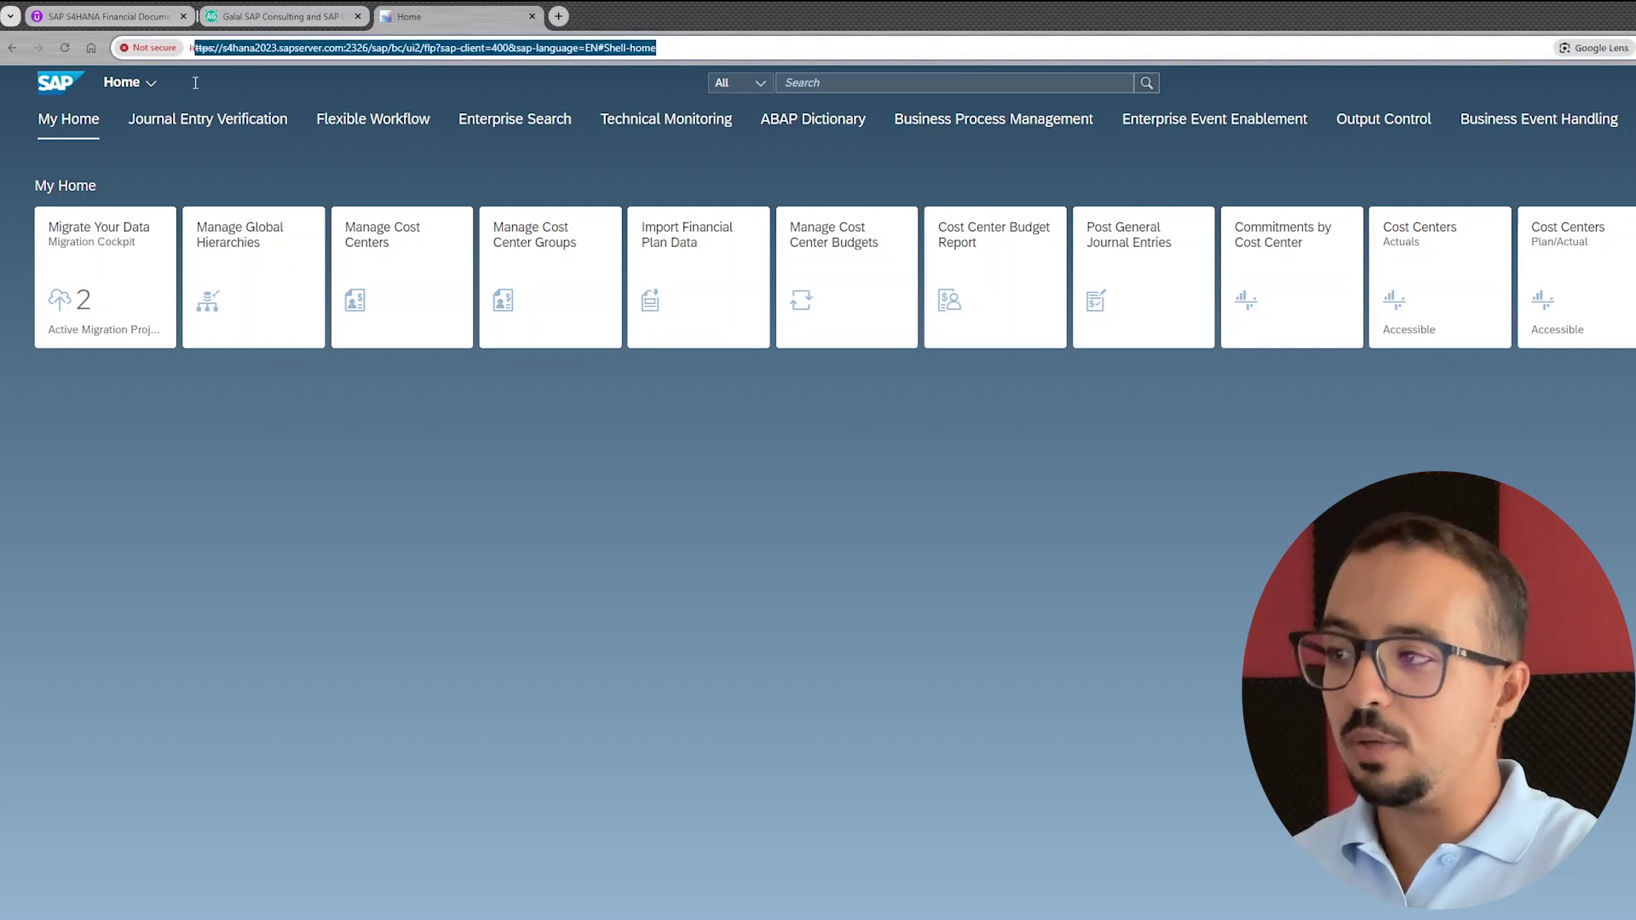
pyautogui.click(279, 75)
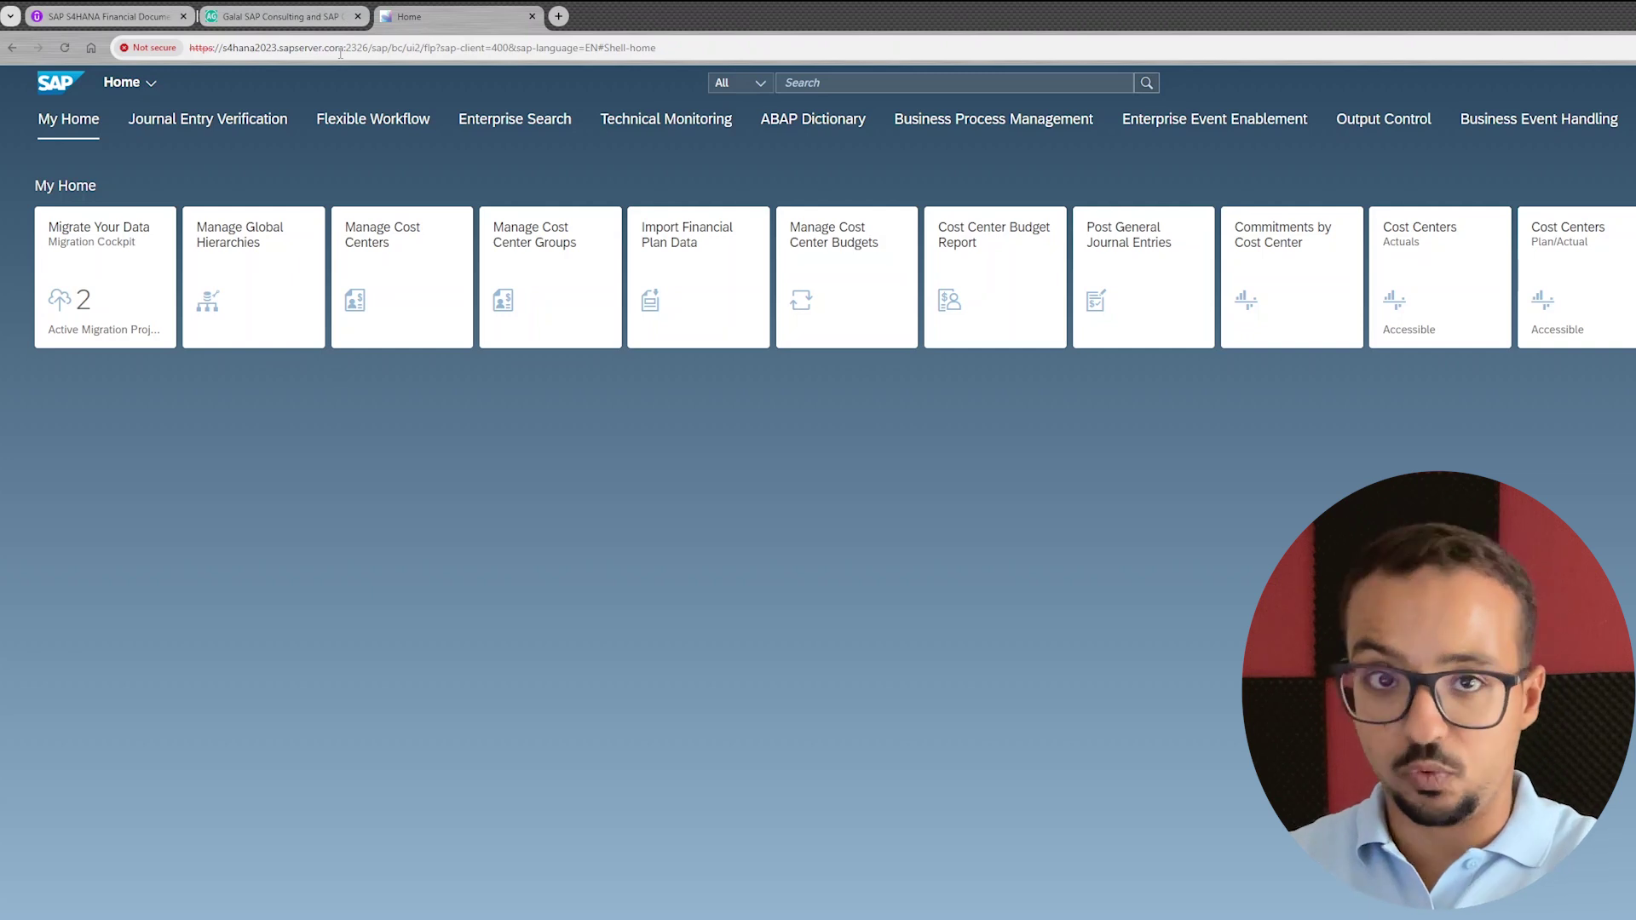
pyautogui.hotkey('alt', 'Tab')
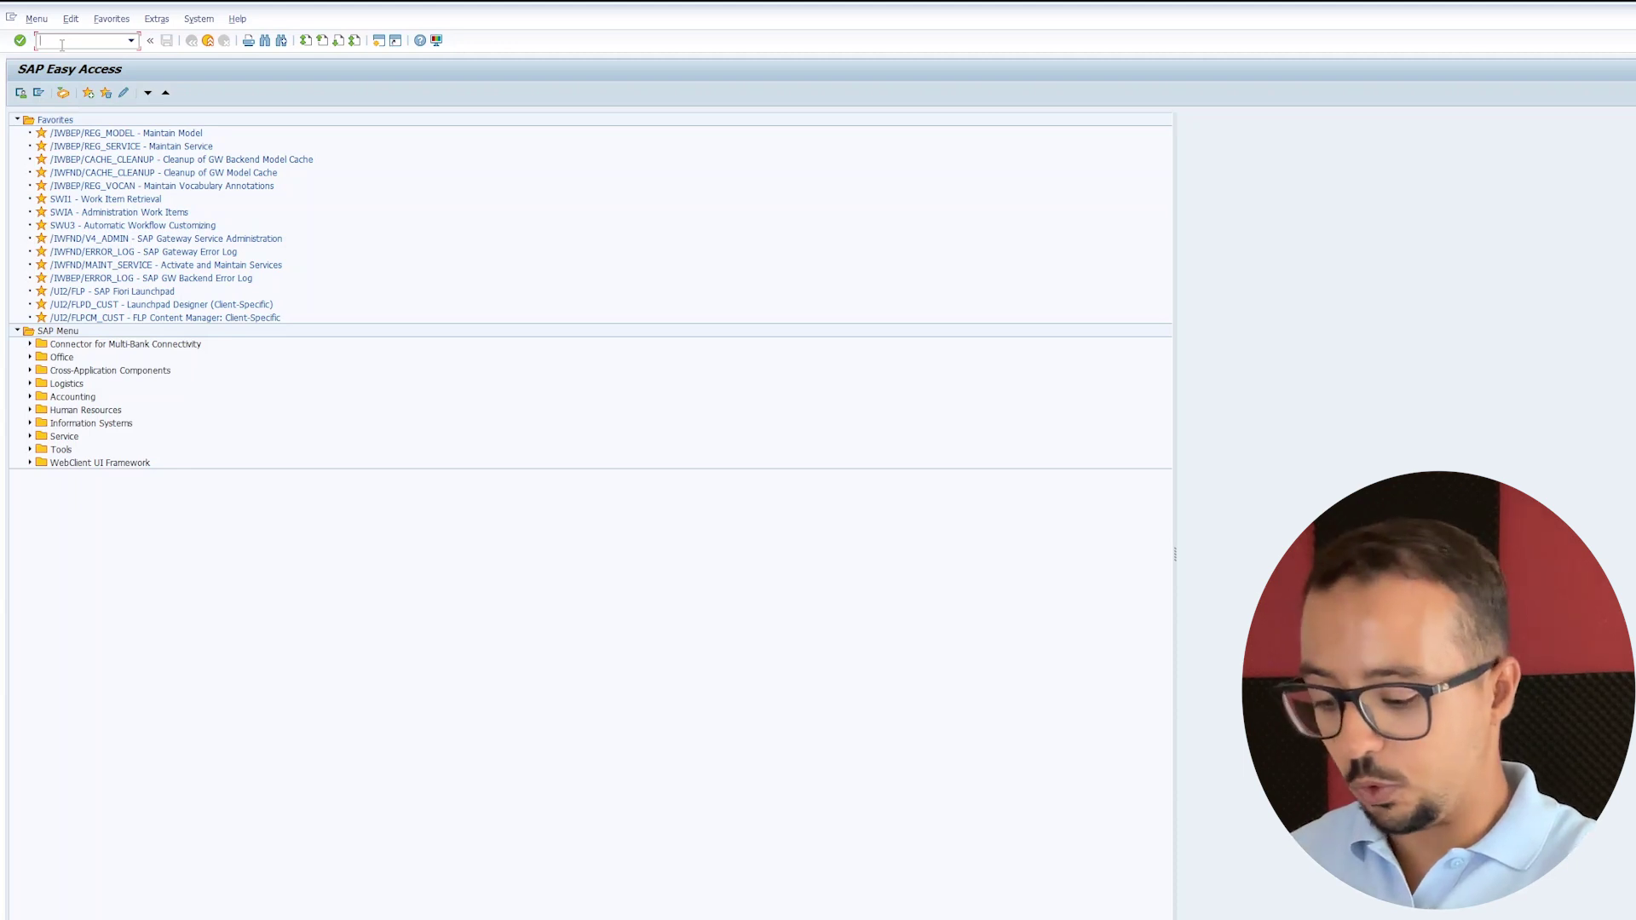
# - Run transaction /n/UI2/FLP and allow SAP GUI to open the launchpad URL
pyautogui.write('/n/U')
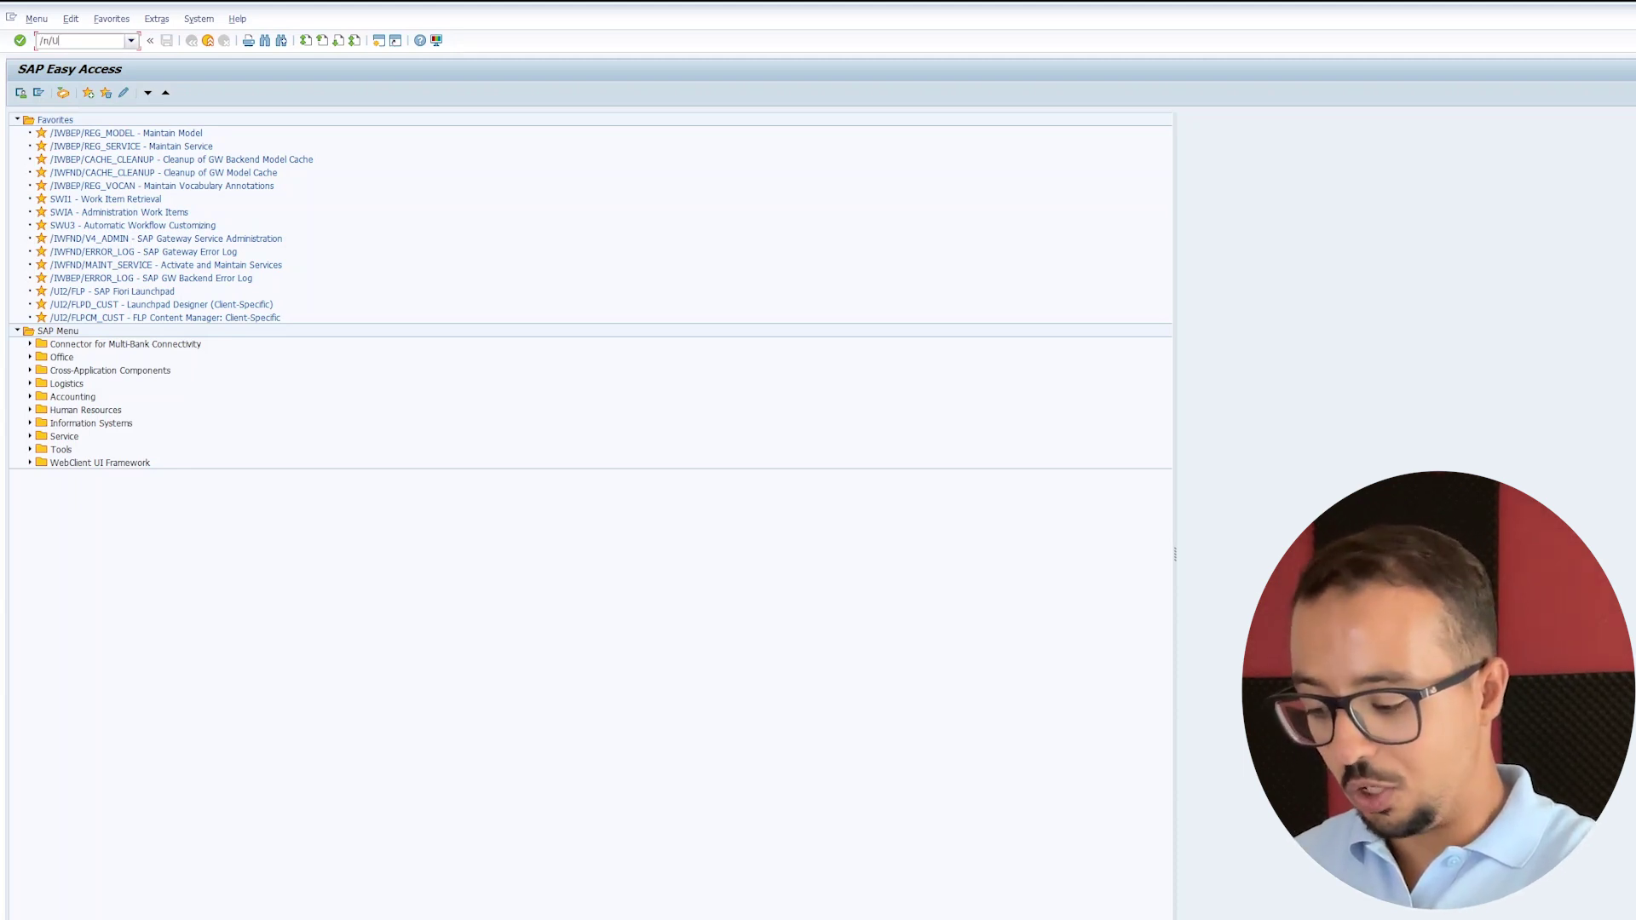
pyautogui.write('I2/FL')
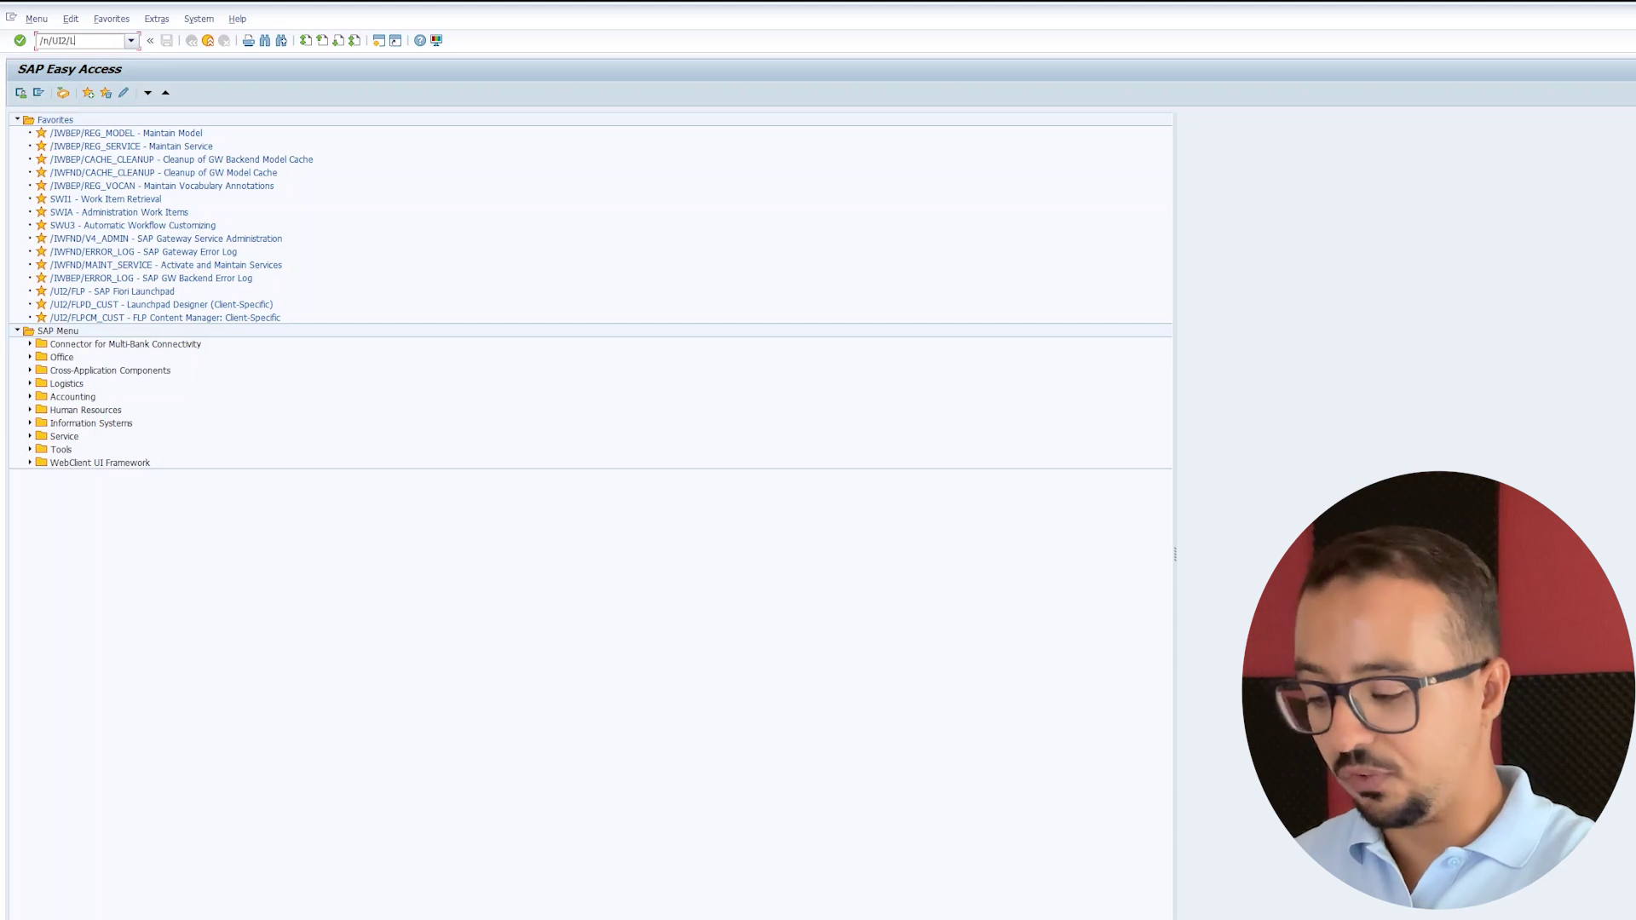
pyautogui.write('P')
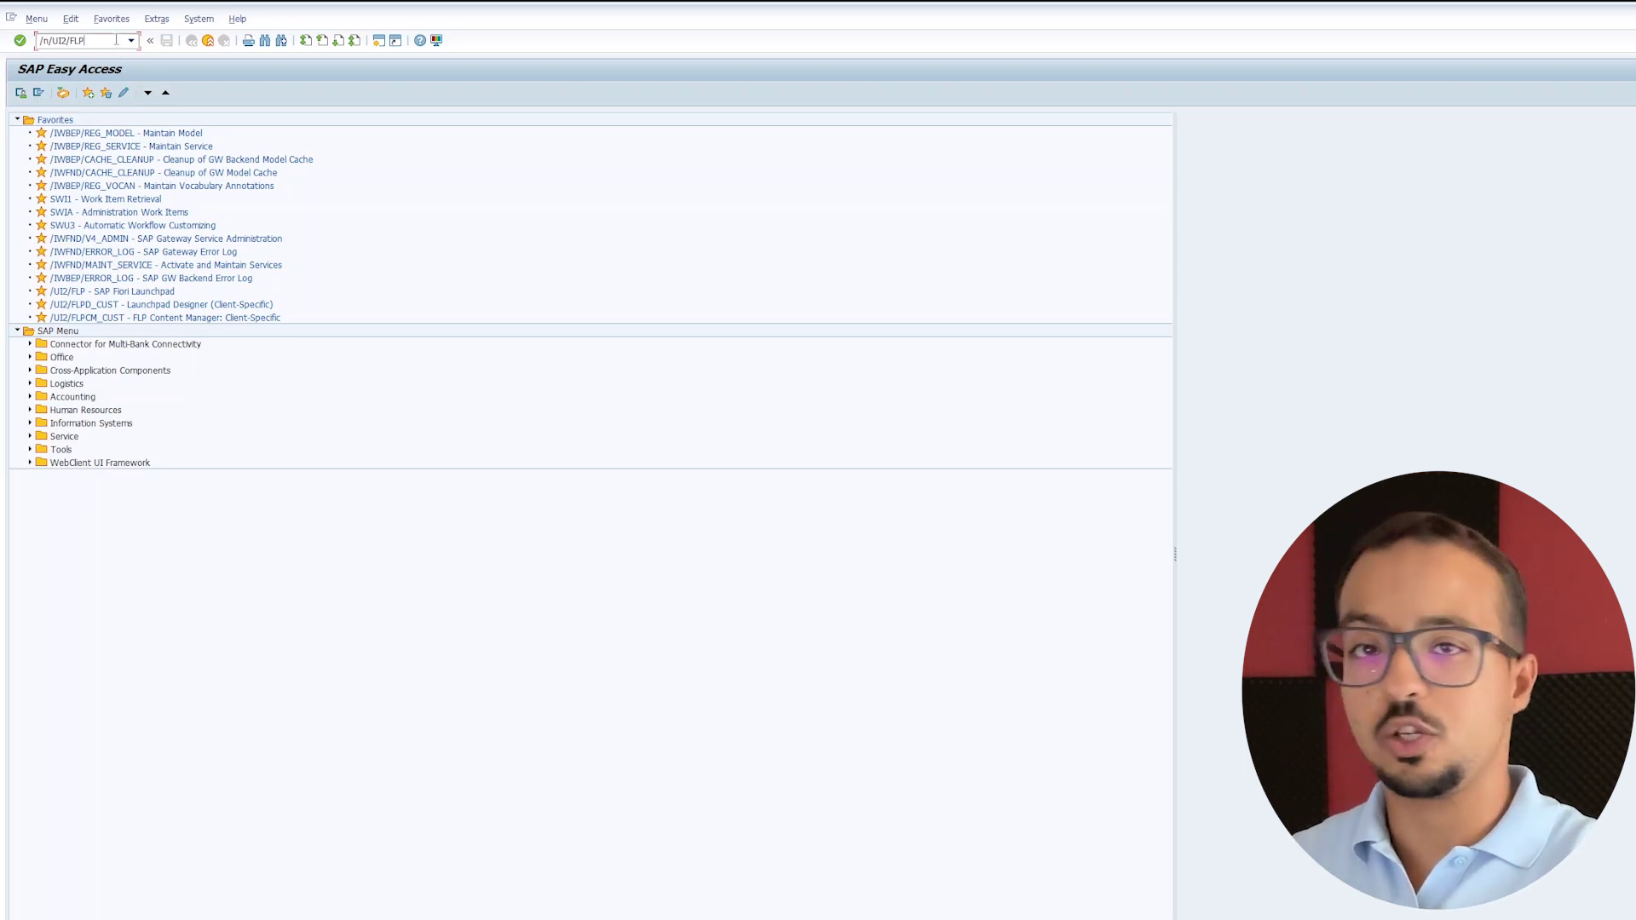
pyautogui.press('Return')
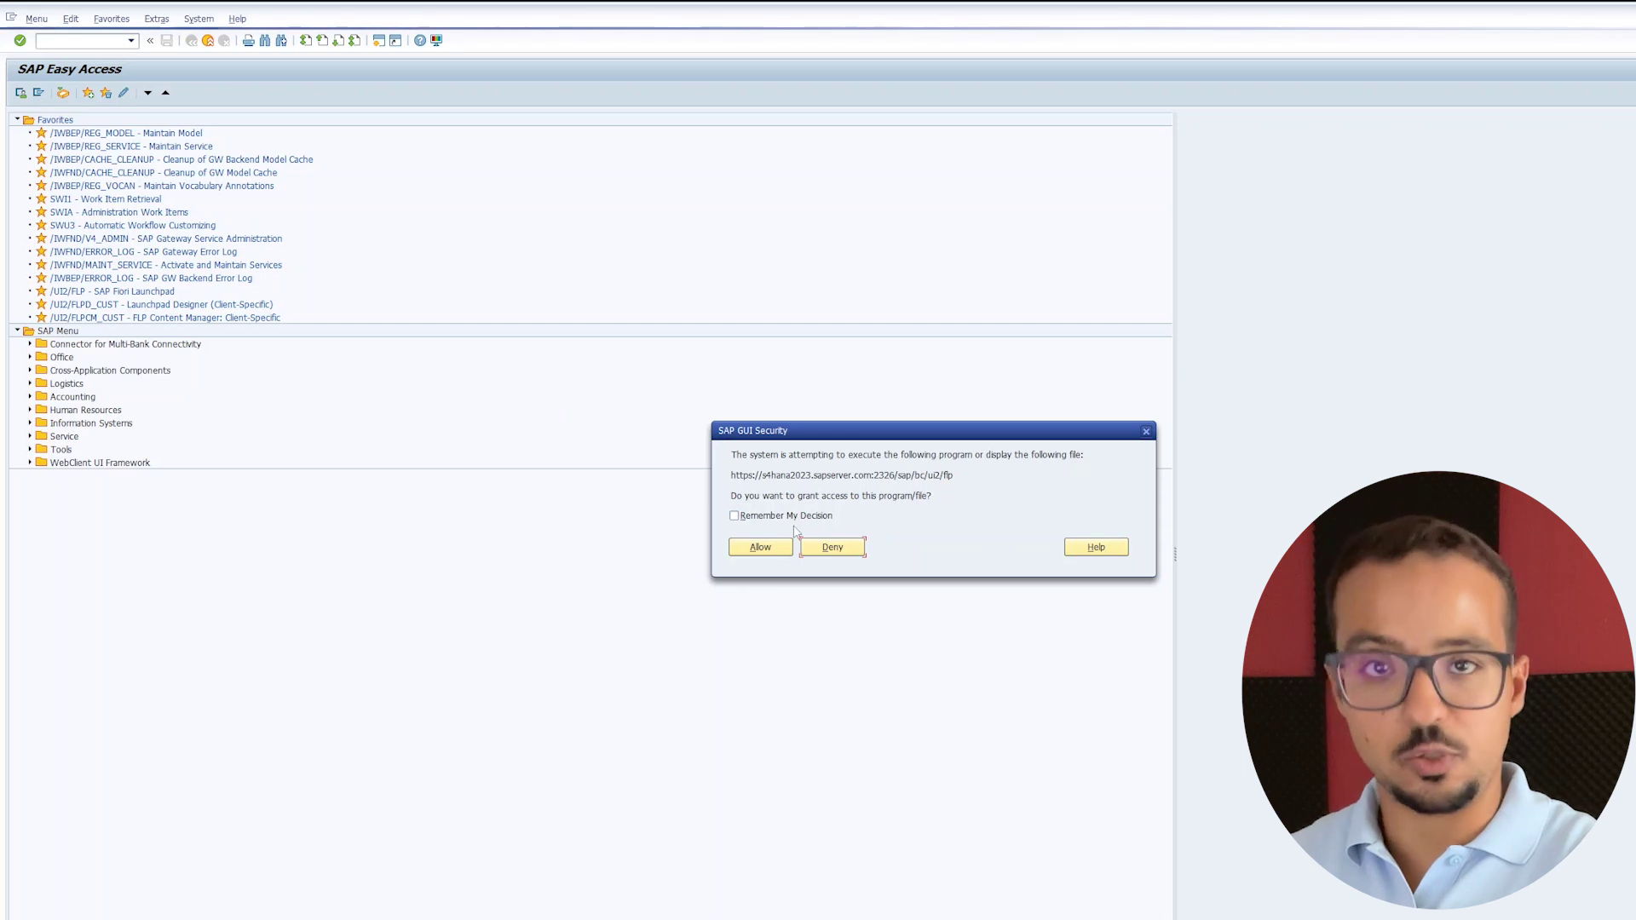
pyautogui.click(765, 550)
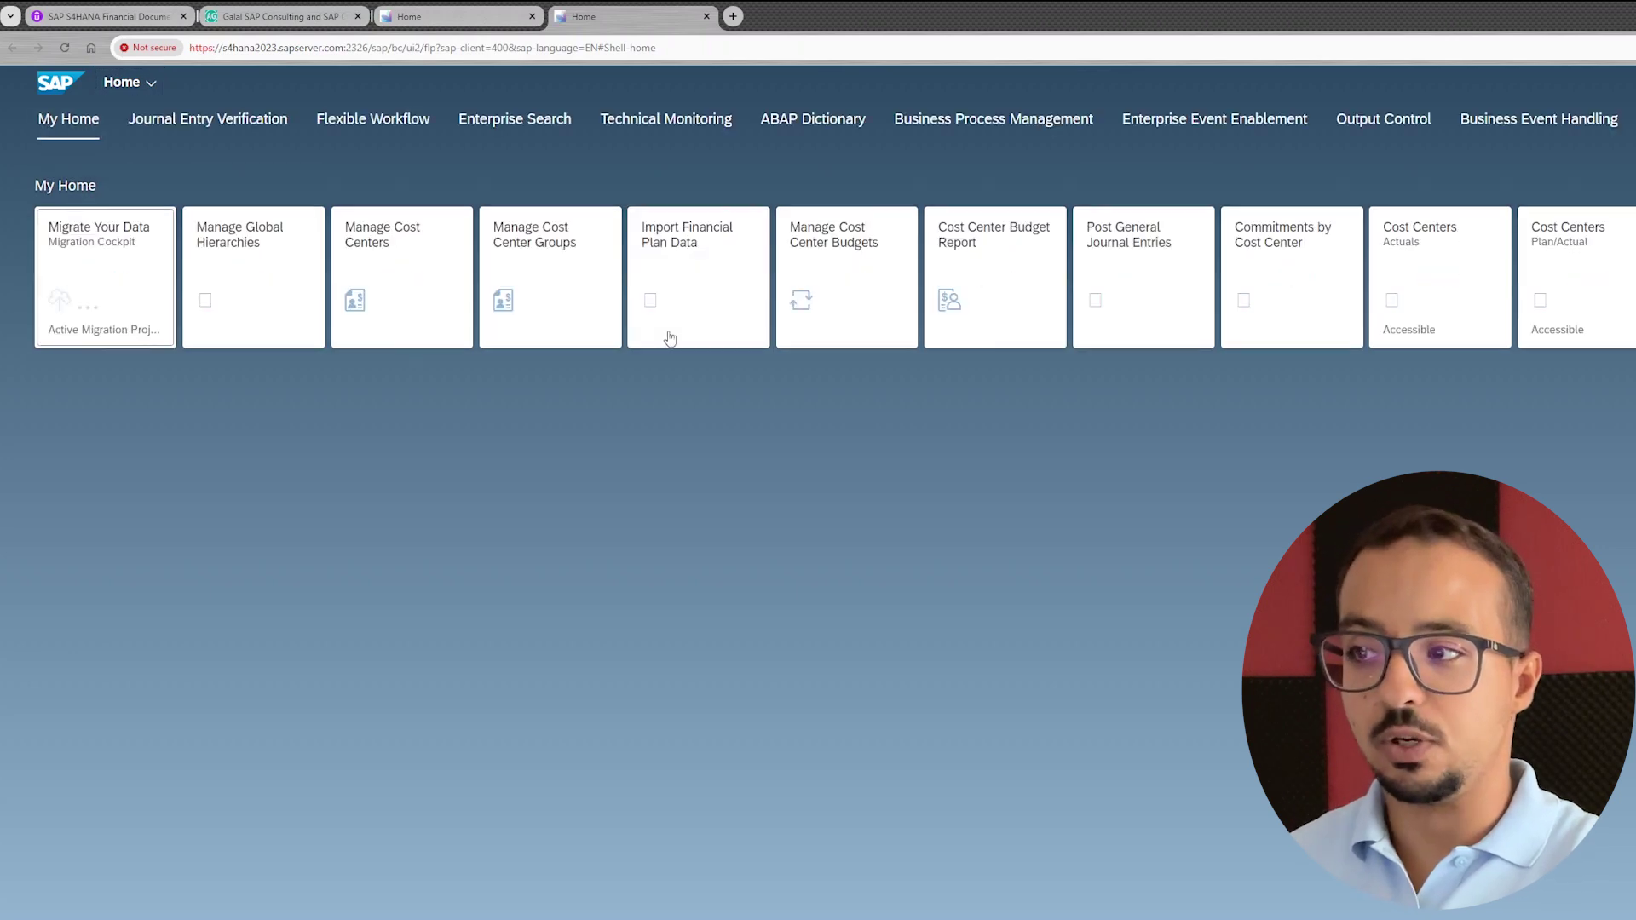
# - Return to SAP GUI, recall /n/UI2/FLP from the command history, and select the Favorites folder
pyautogui.hotkey('alt', 'Tab')
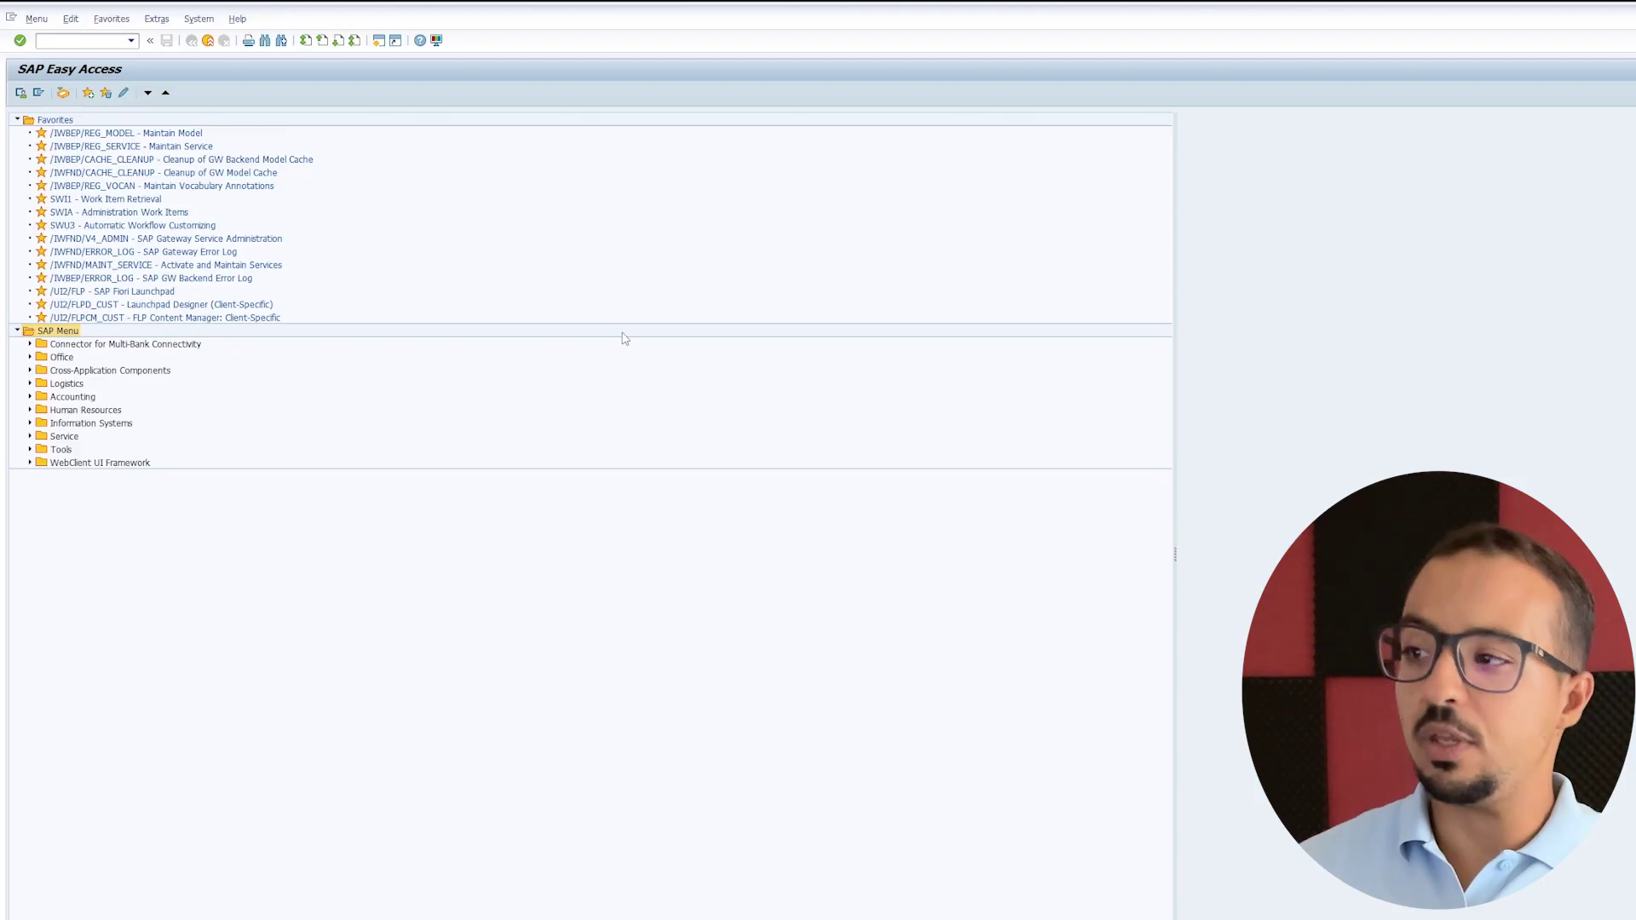
pyautogui.click(82, 43)
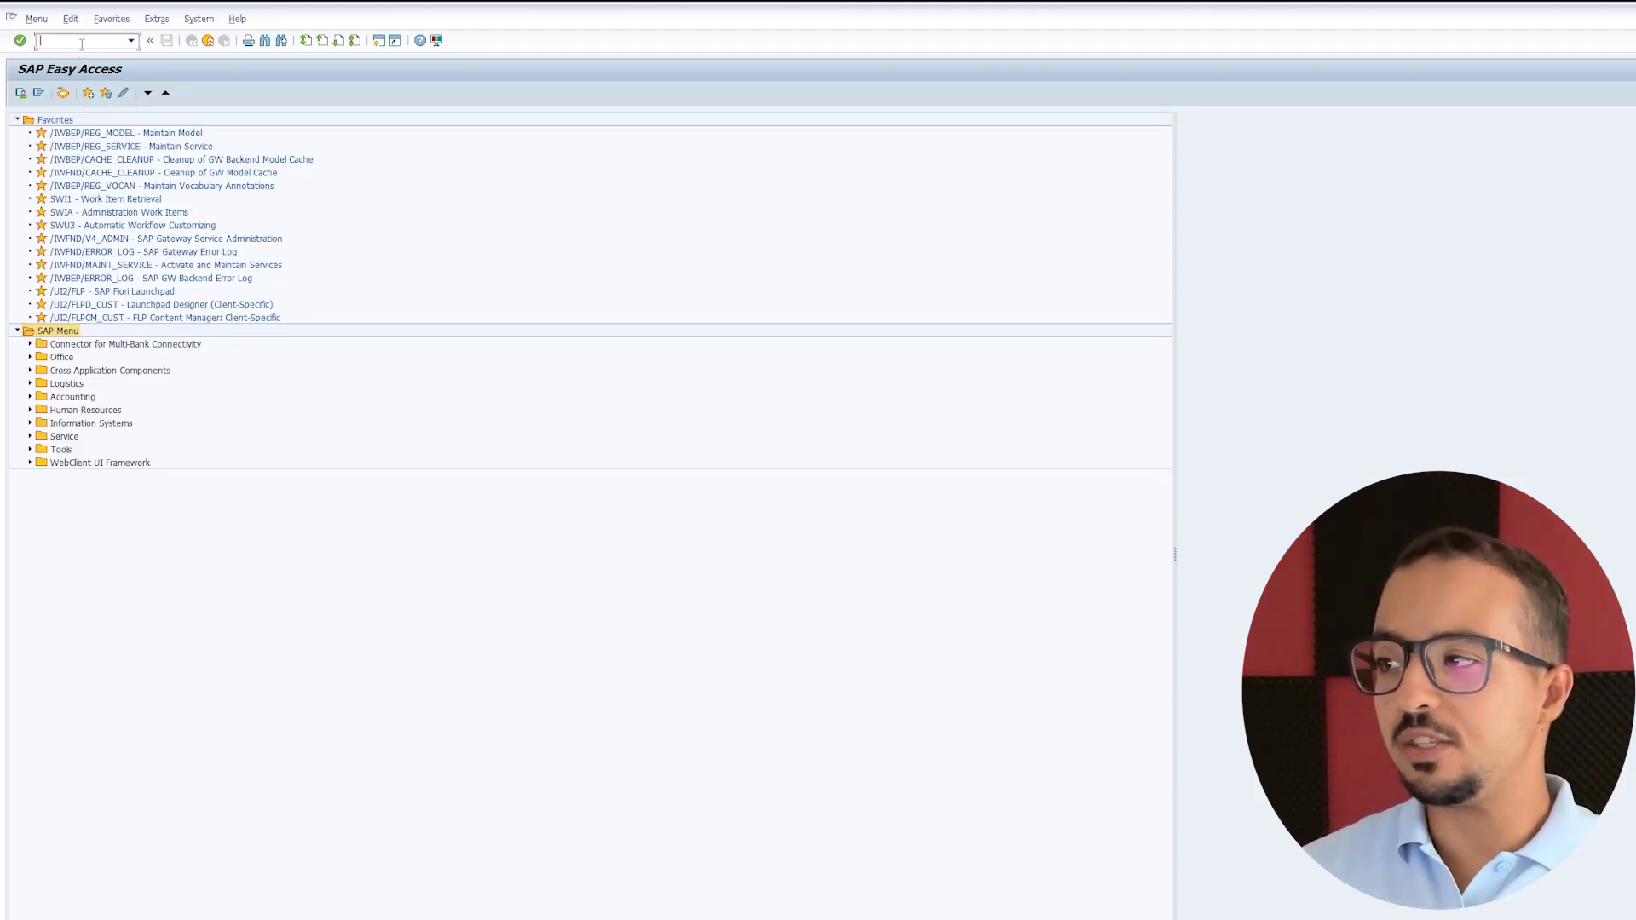
pyautogui.press('Down')
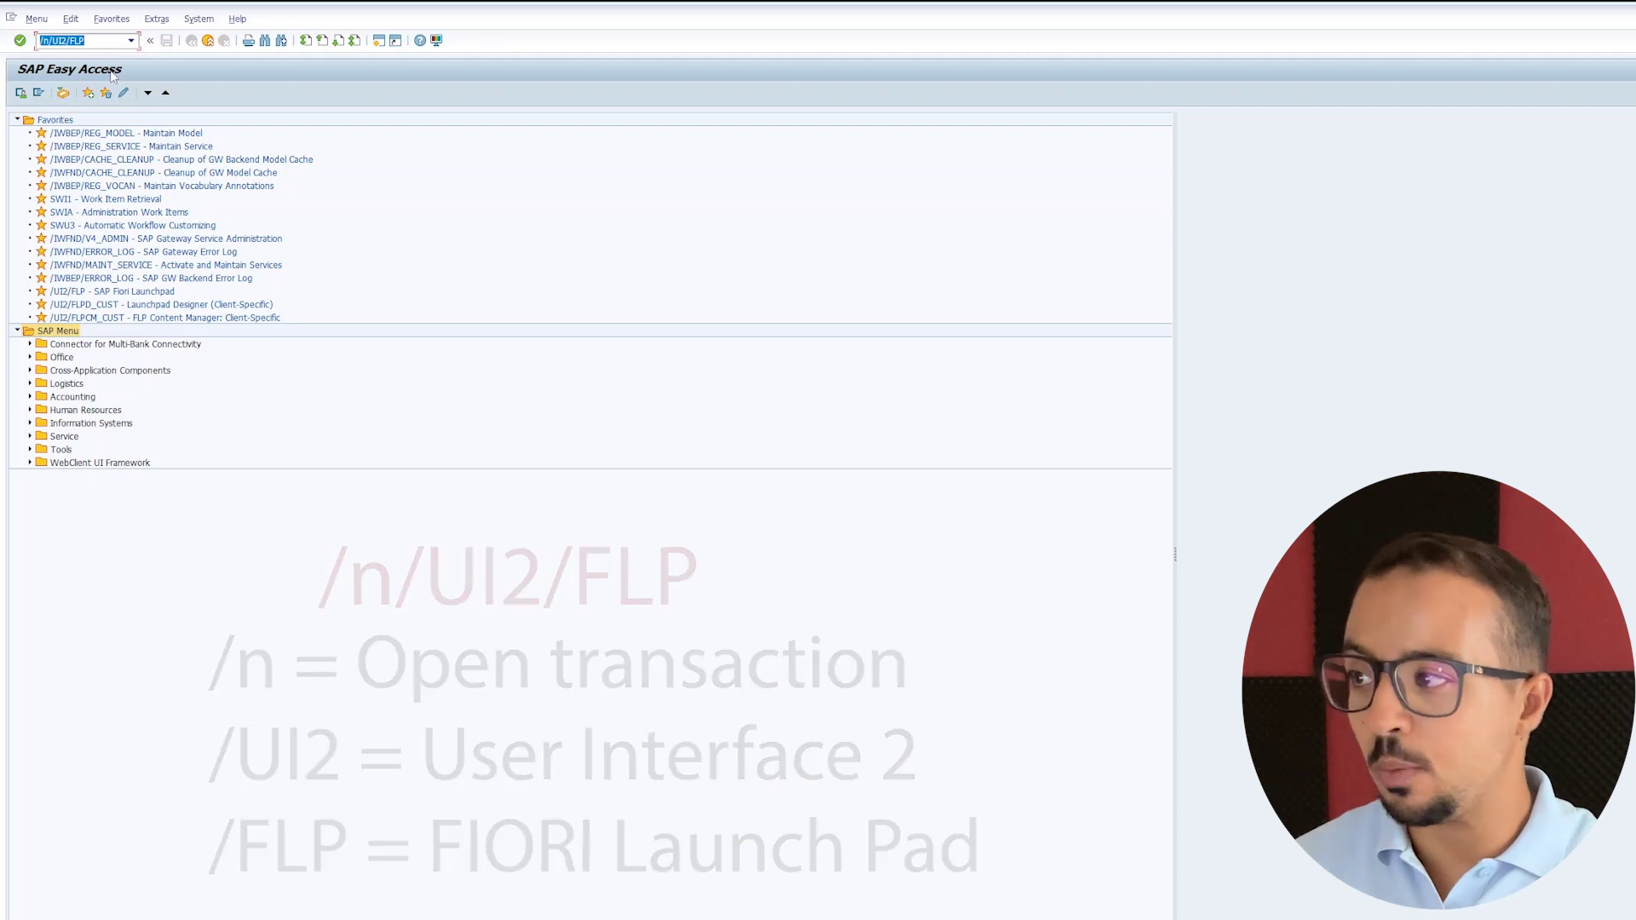
pyautogui.click(109, 41)
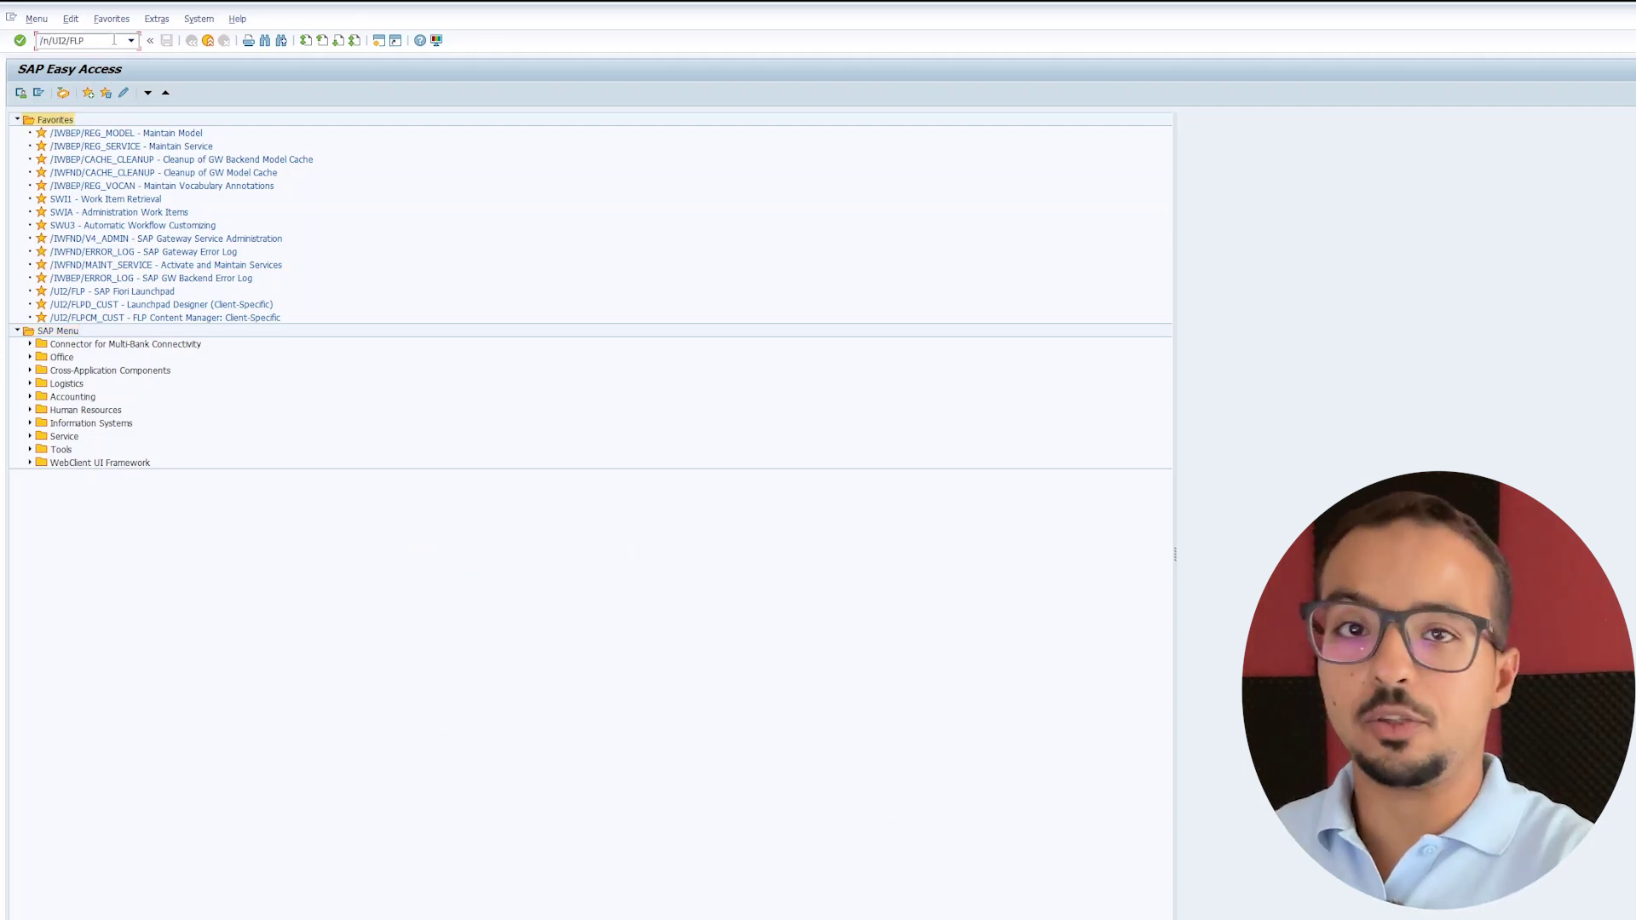
# - Add transaction /UI2/FLP to Favorites, then launch it and allow the launchpad URL
pyautogui.rightClick(54, 125)
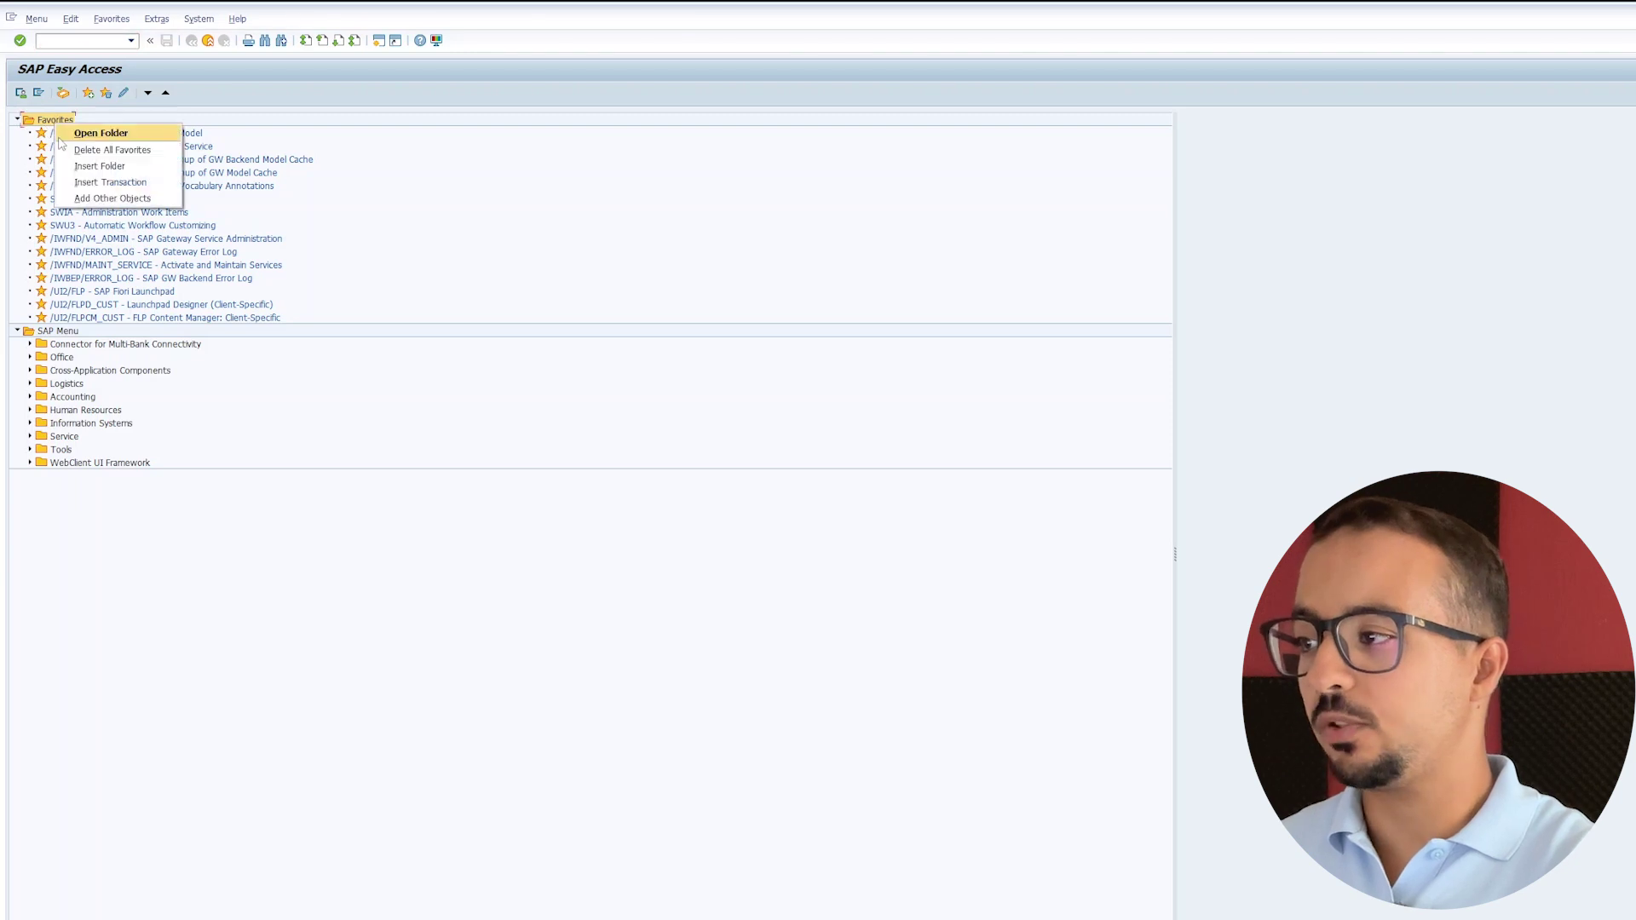
pyautogui.click(96, 183)
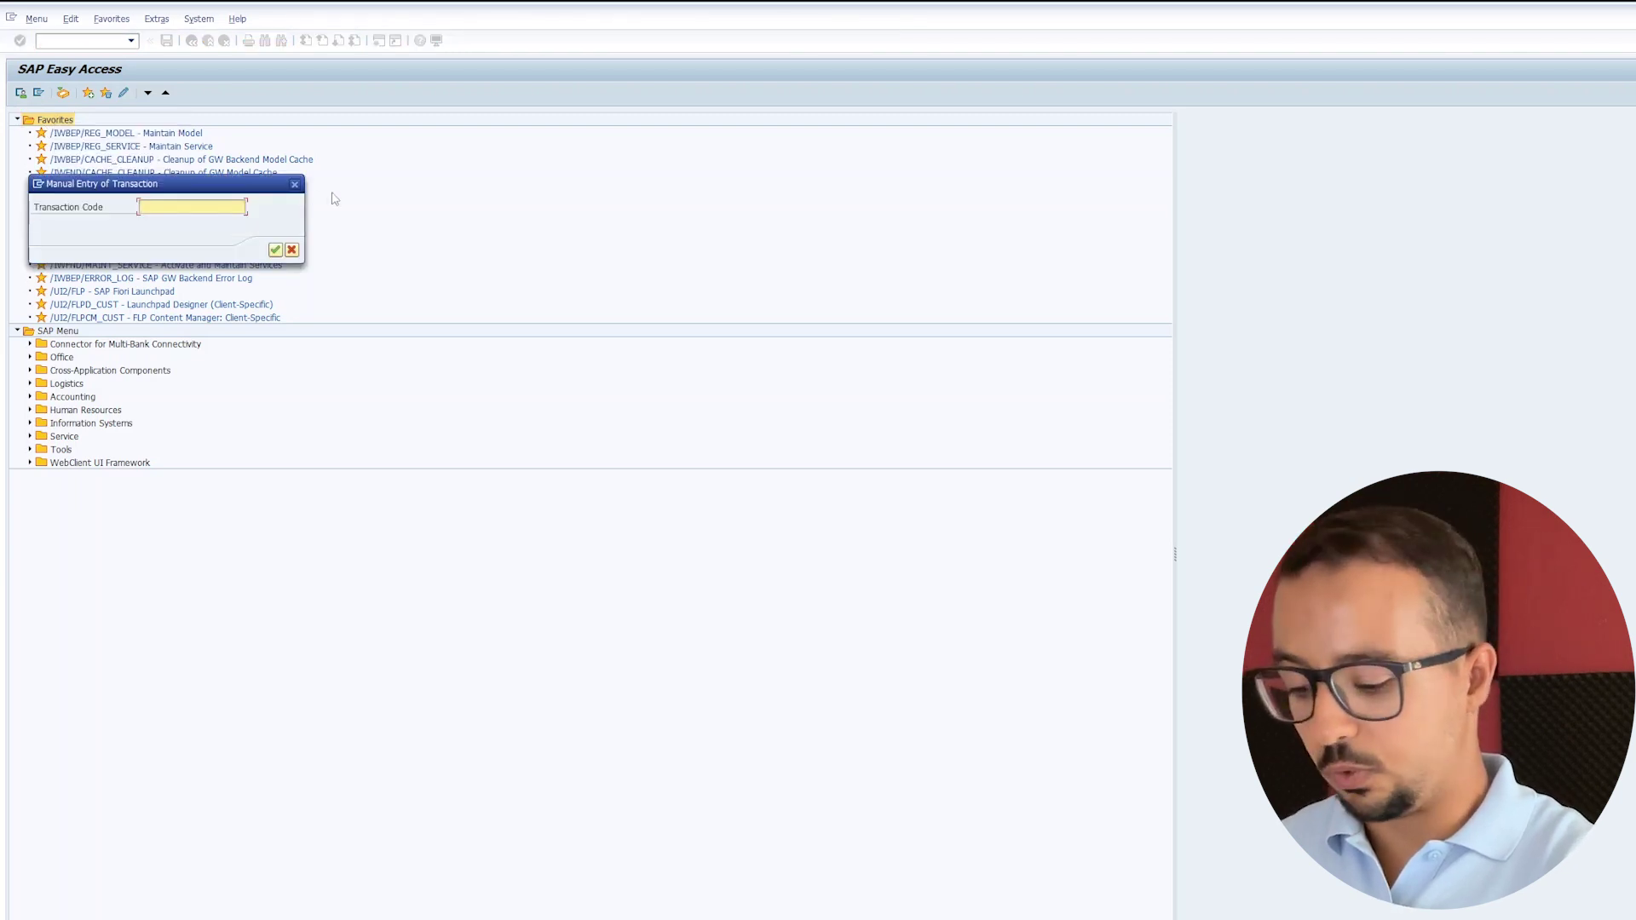
pyautogui.write('/UI')
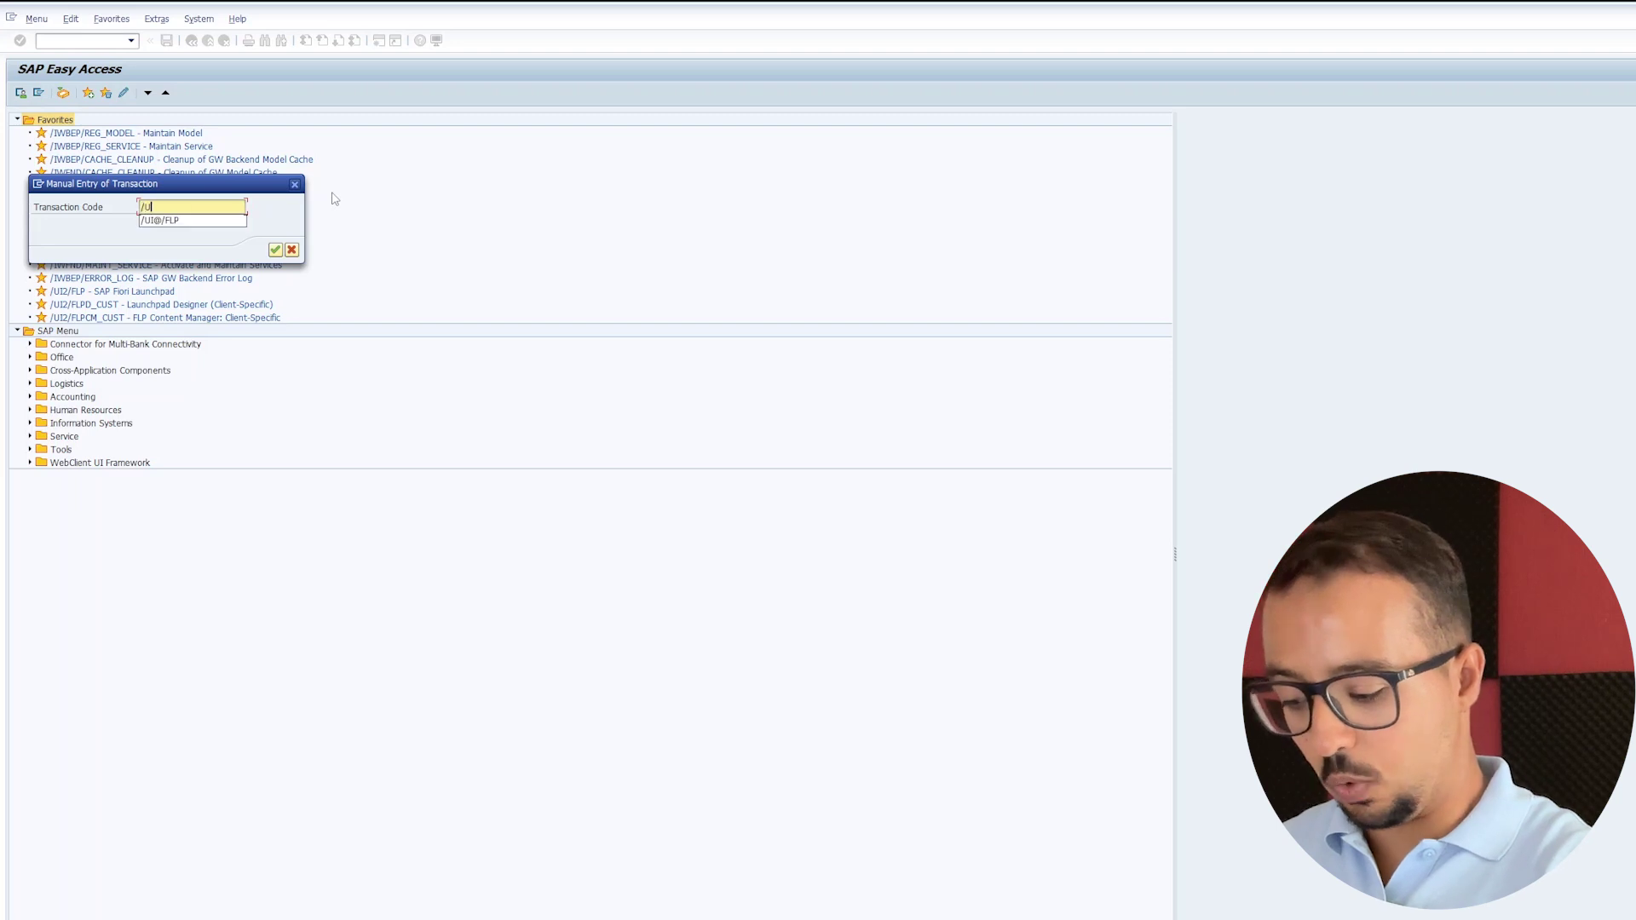
pyautogui.write('2/')
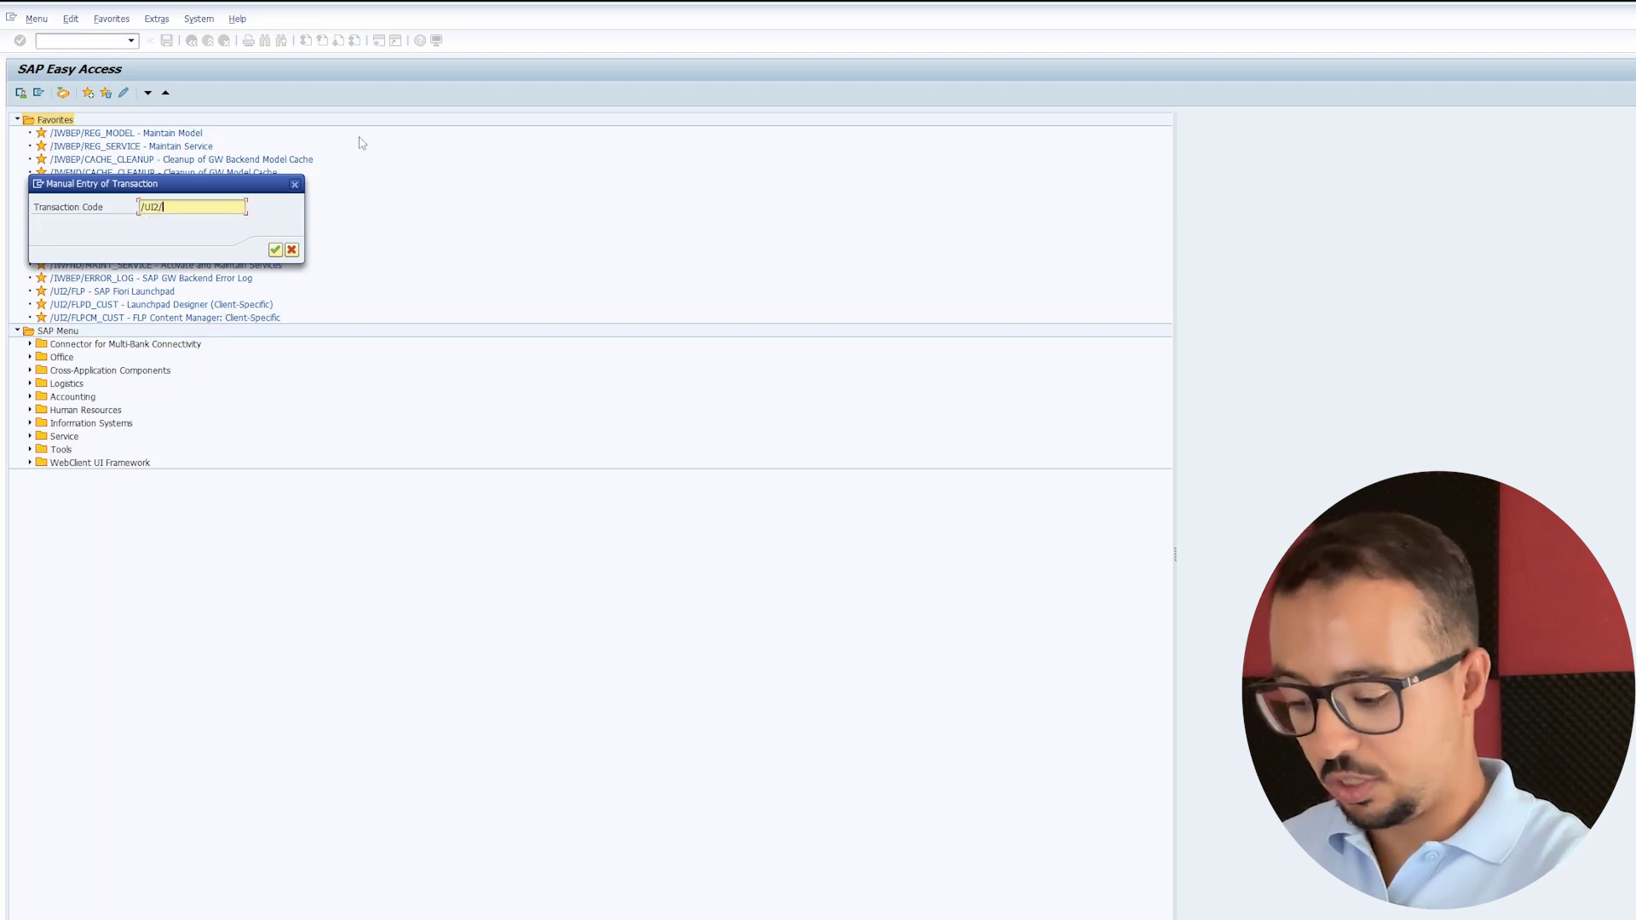
pyautogui.write('FLP')
pyautogui.press('Return')
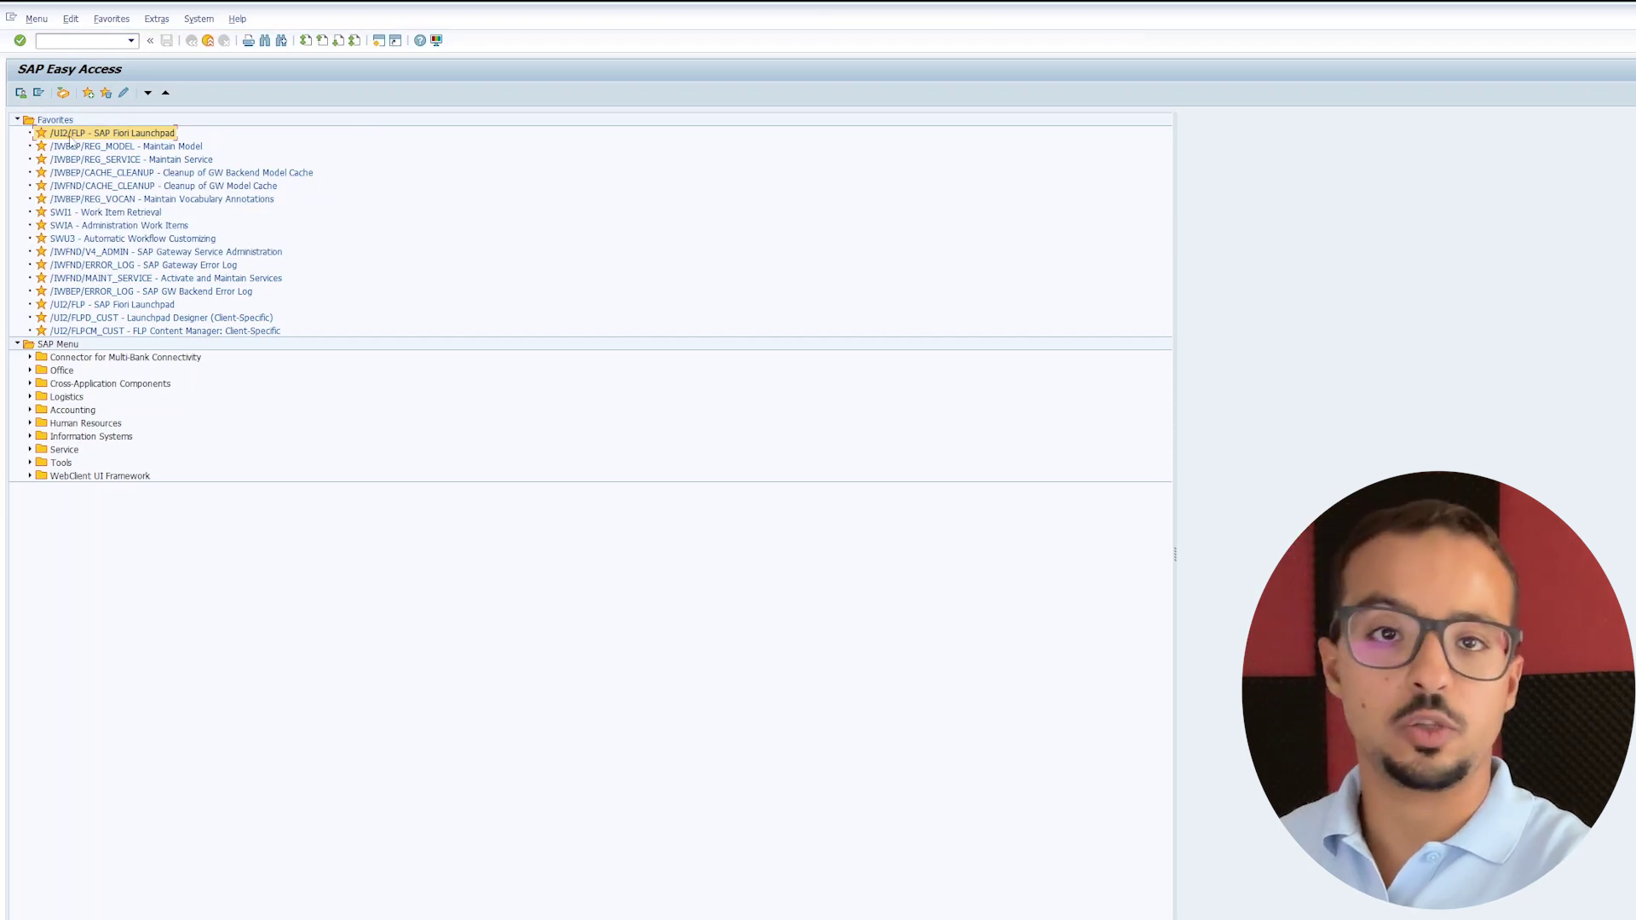
pyautogui.doubleClick(86, 133)
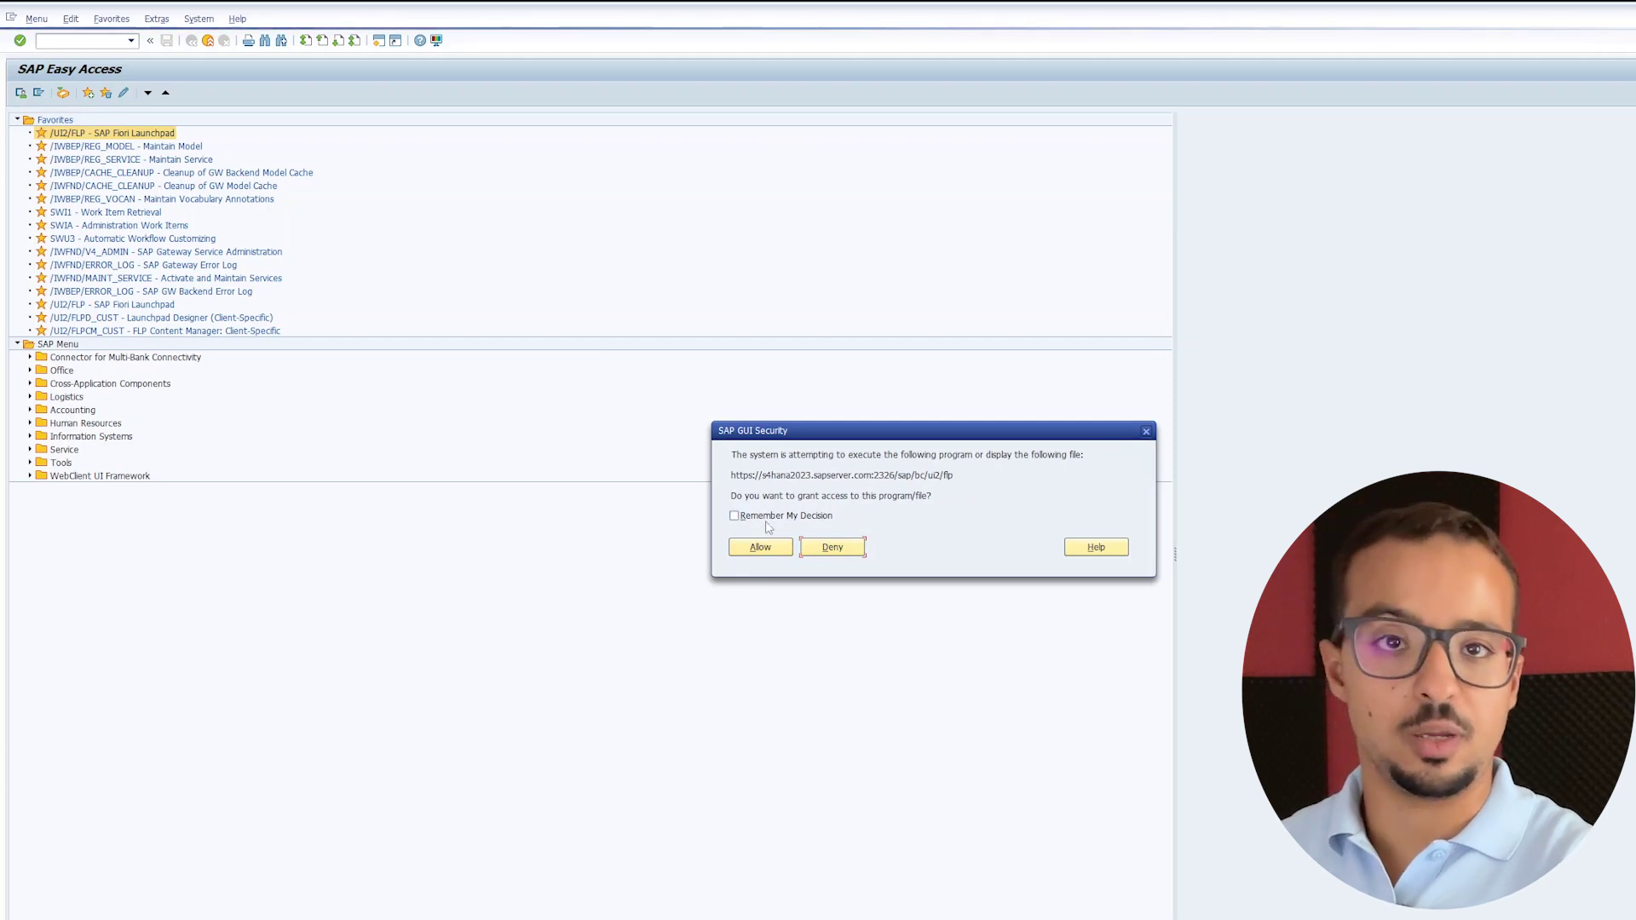
pyautogui.click(764, 551)
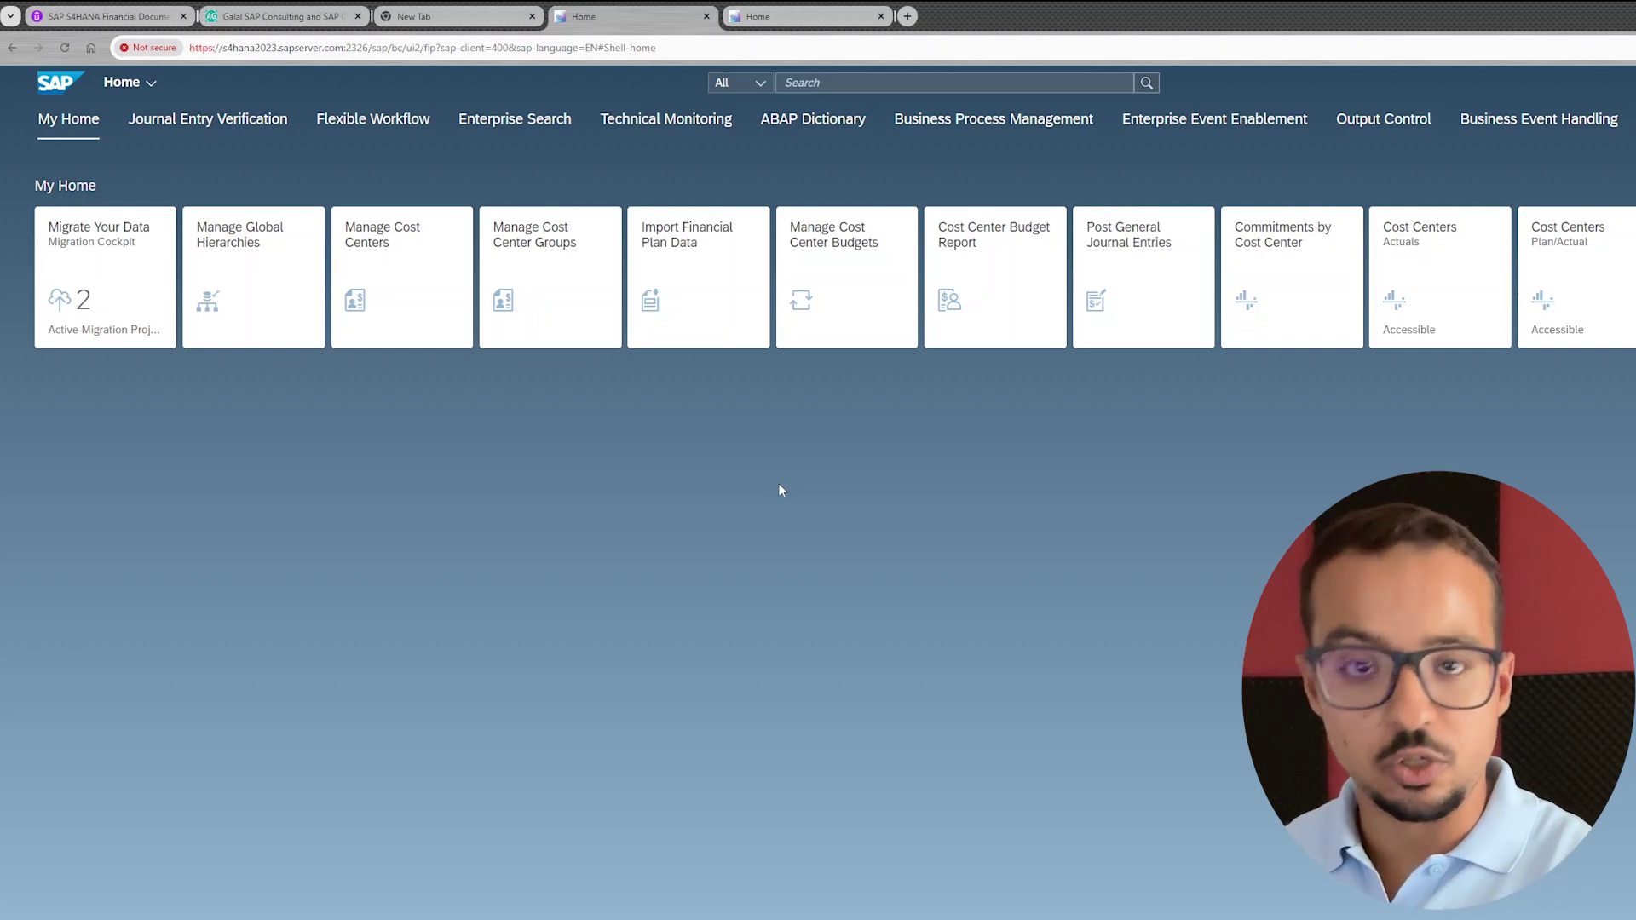
# - Search Bing for 'hosts file location' and select the C:\Windows\System32\Drivers\etc folder path
pyautogui.press('super')
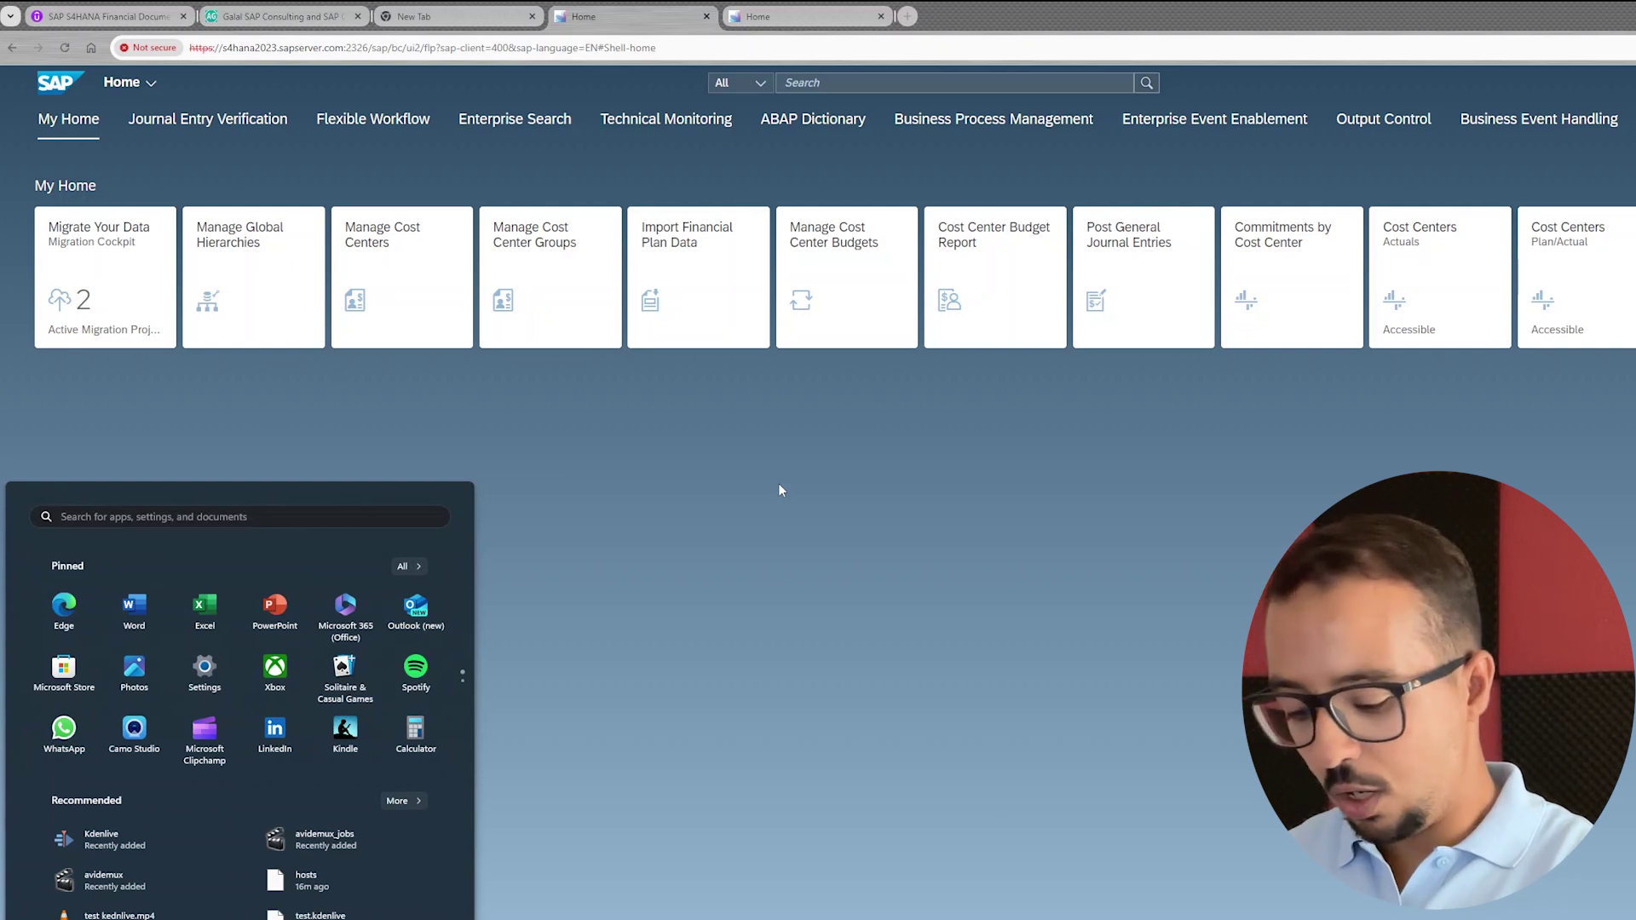
pyautogui.write('hosts file location')
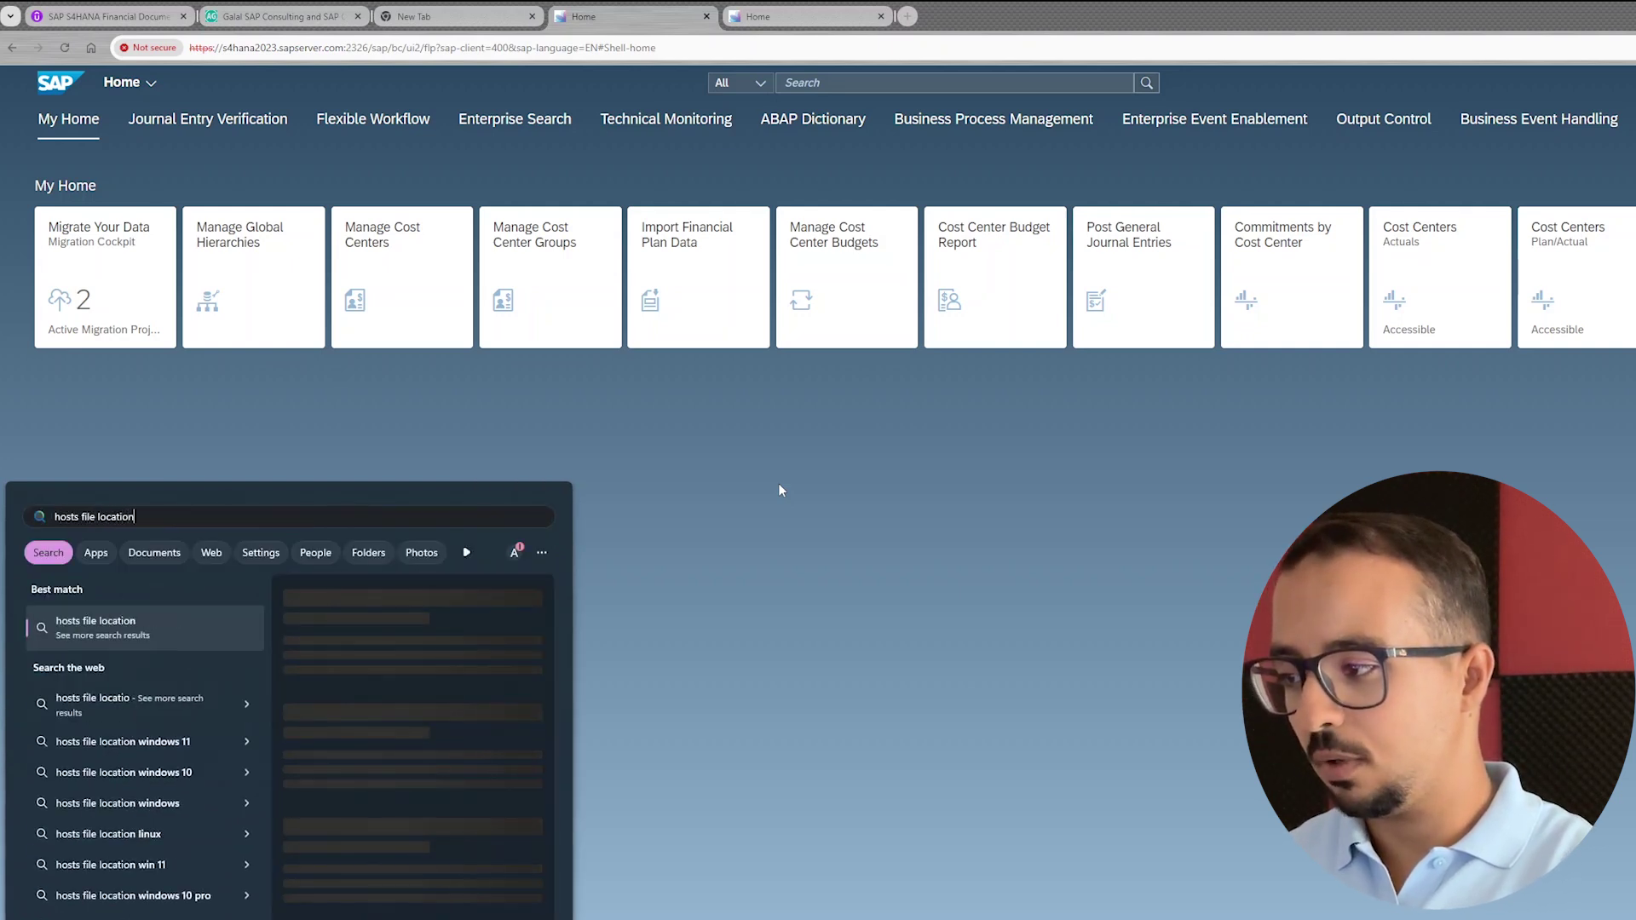
pyautogui.press('Return')
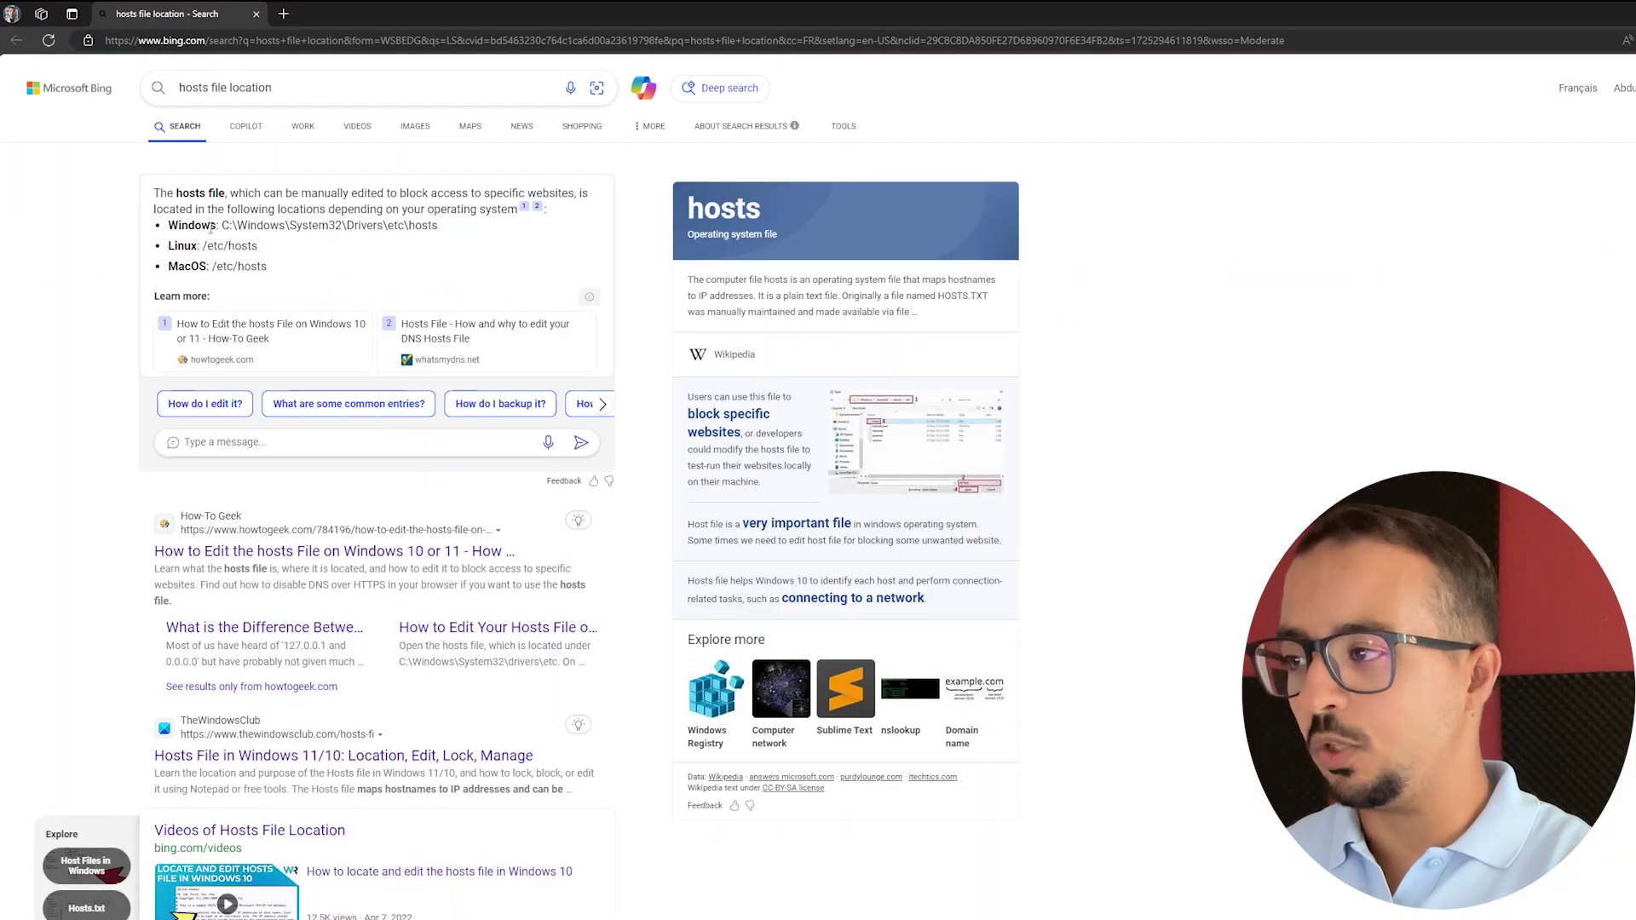
pyautogui.moveTo(223, 228); pyautogui.dragTo(455, 232)
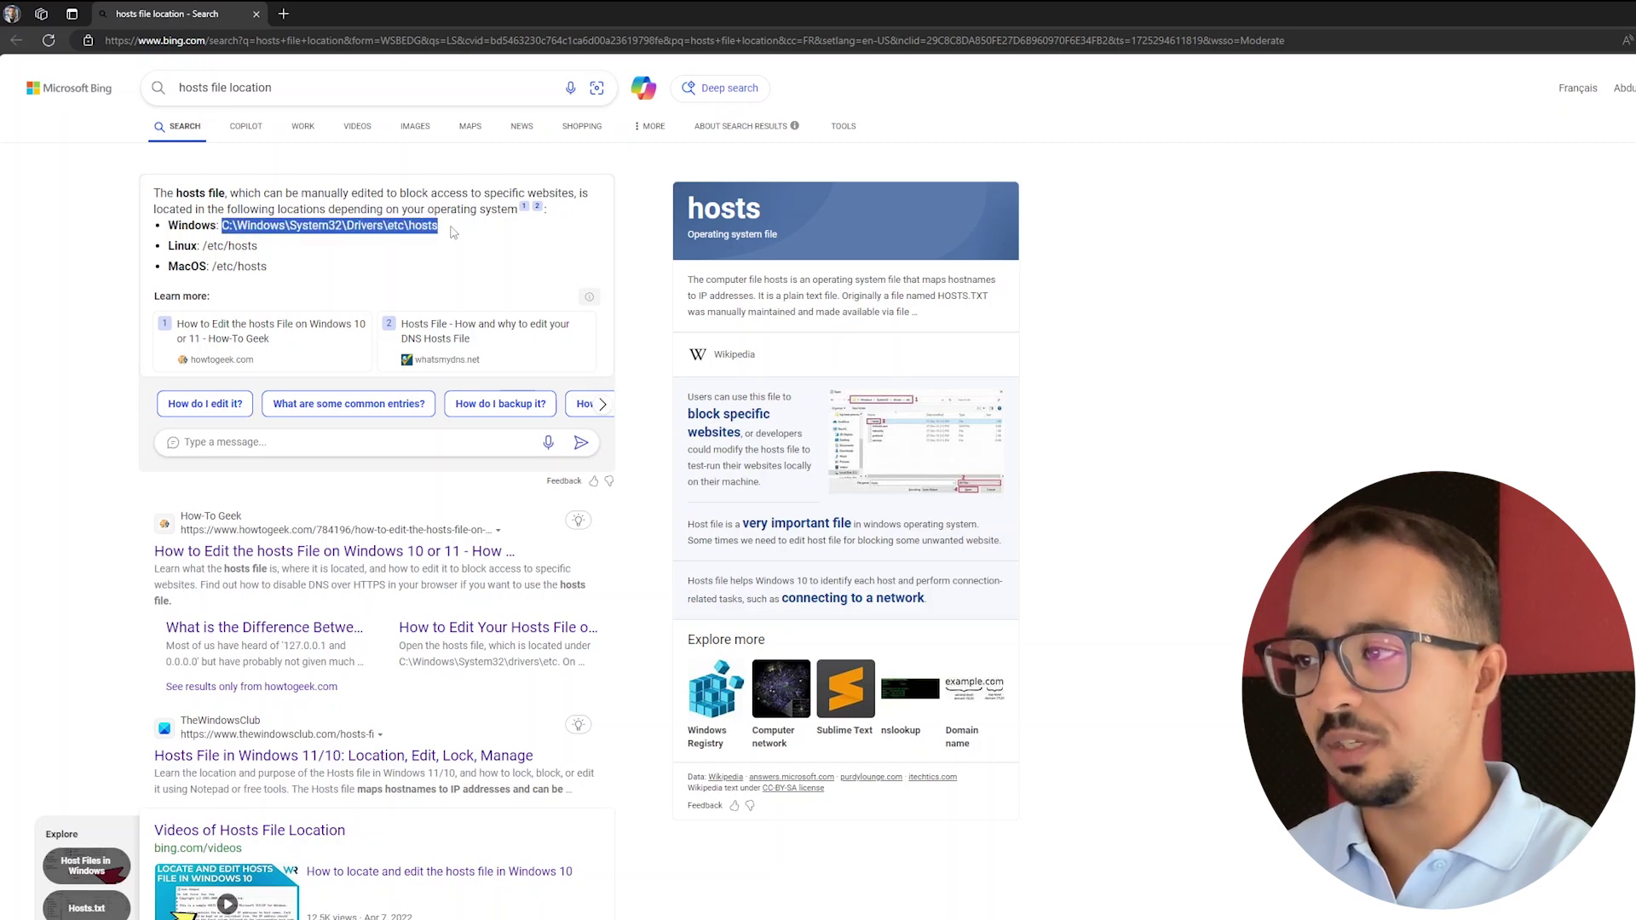
pyautogui.click(443, 245)
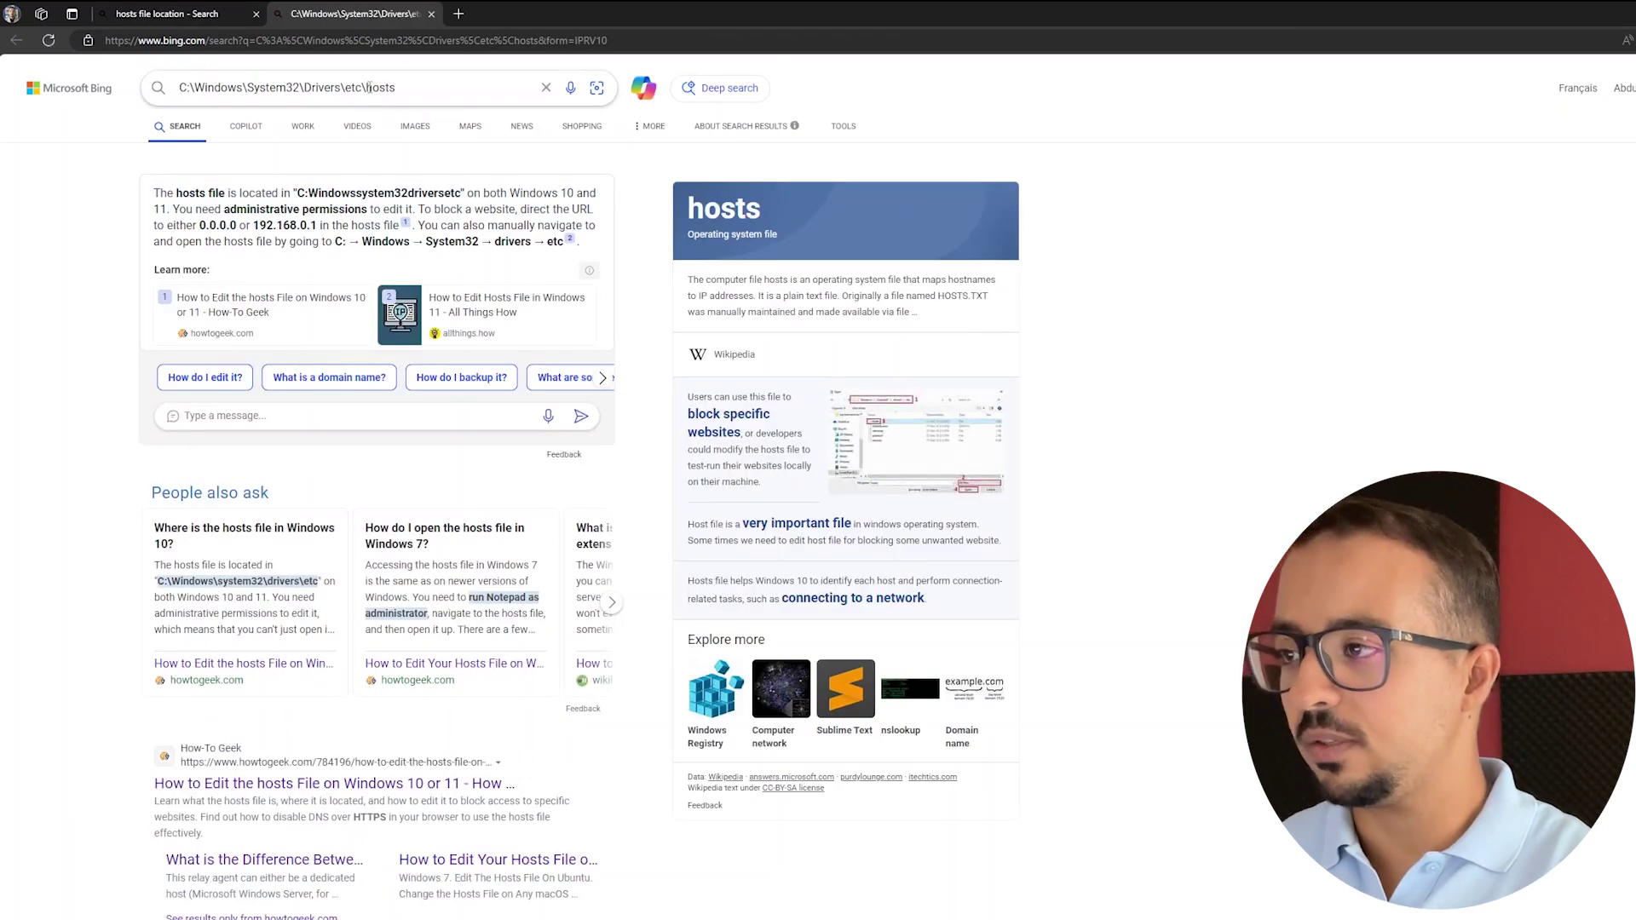
pyautogui.moveTo(367, 87); pyautogui.dragTo(158, 90)
pyautogui.hotkey('ctrl', 'c')
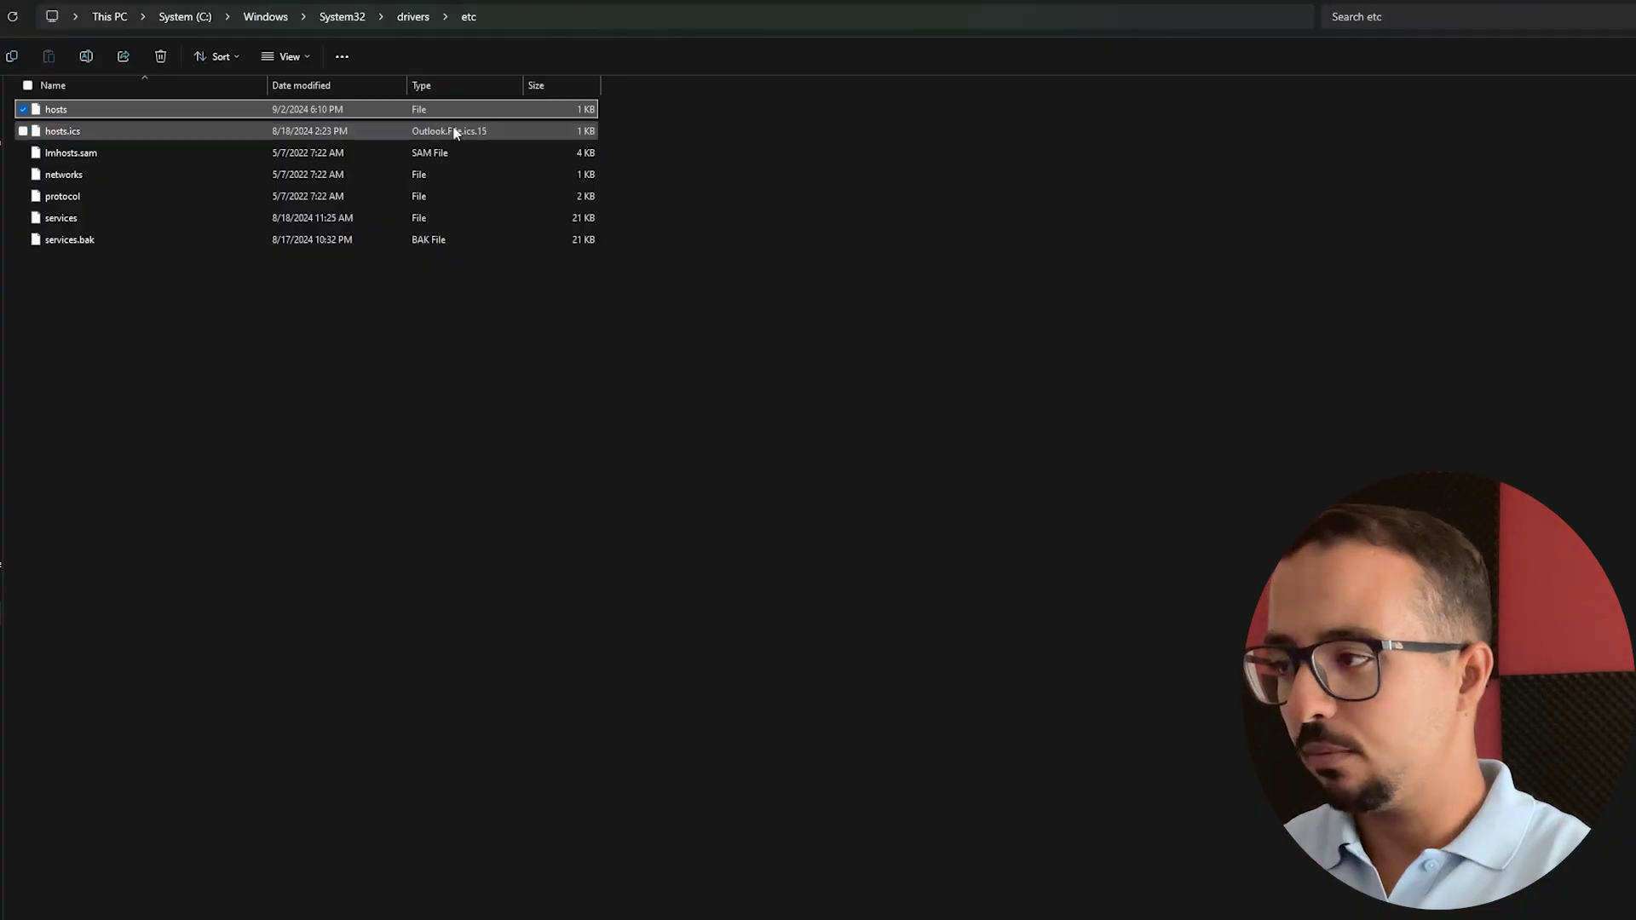
# - Go to the C:\Windows\System32\drivers\etc folder in File Explorer using the pasted path
pyautogui.click(555, 23)
pyautogui.hotkey('ctrl', 'v')
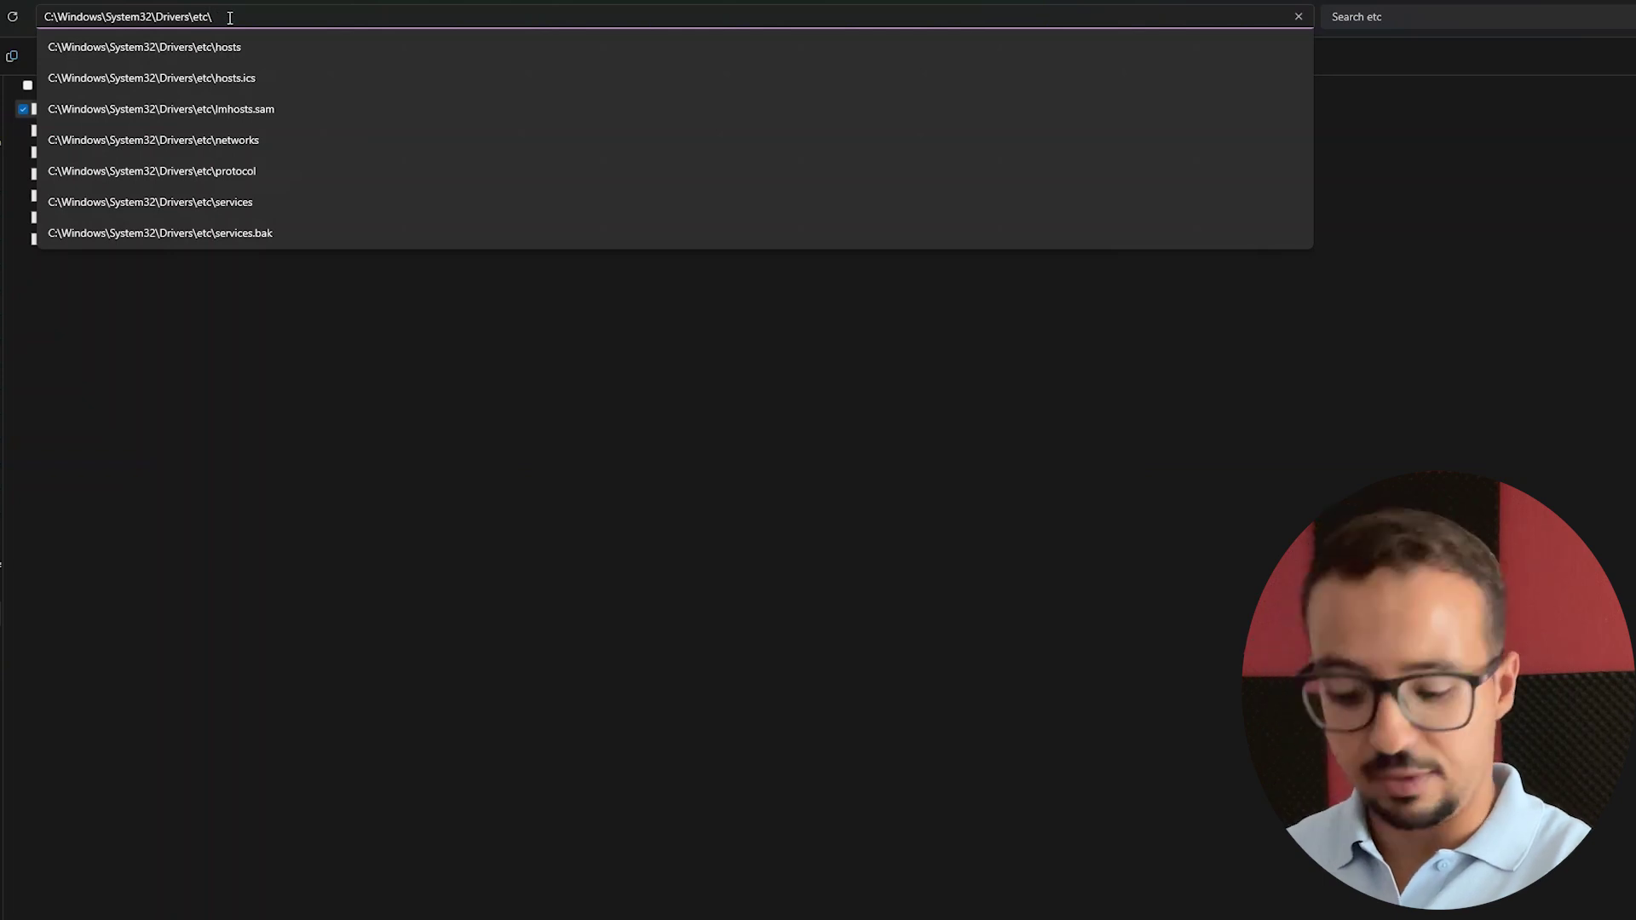
pyautogui.press('Return')
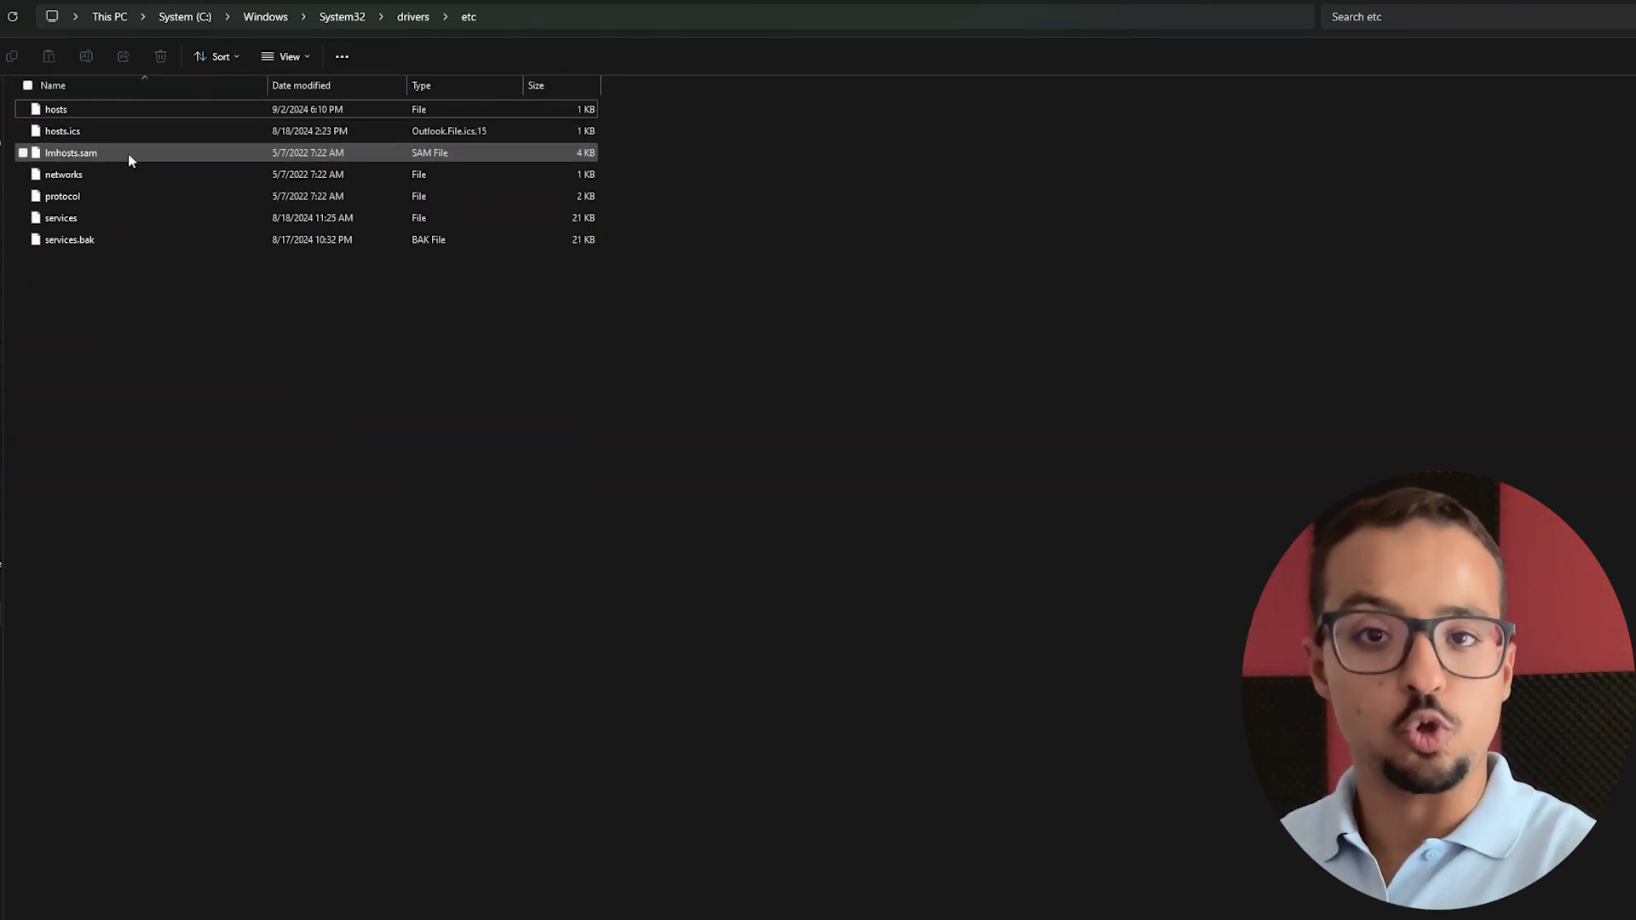
pyautogui.click(285, 56)
pyautogui.moveTo(350, 344)
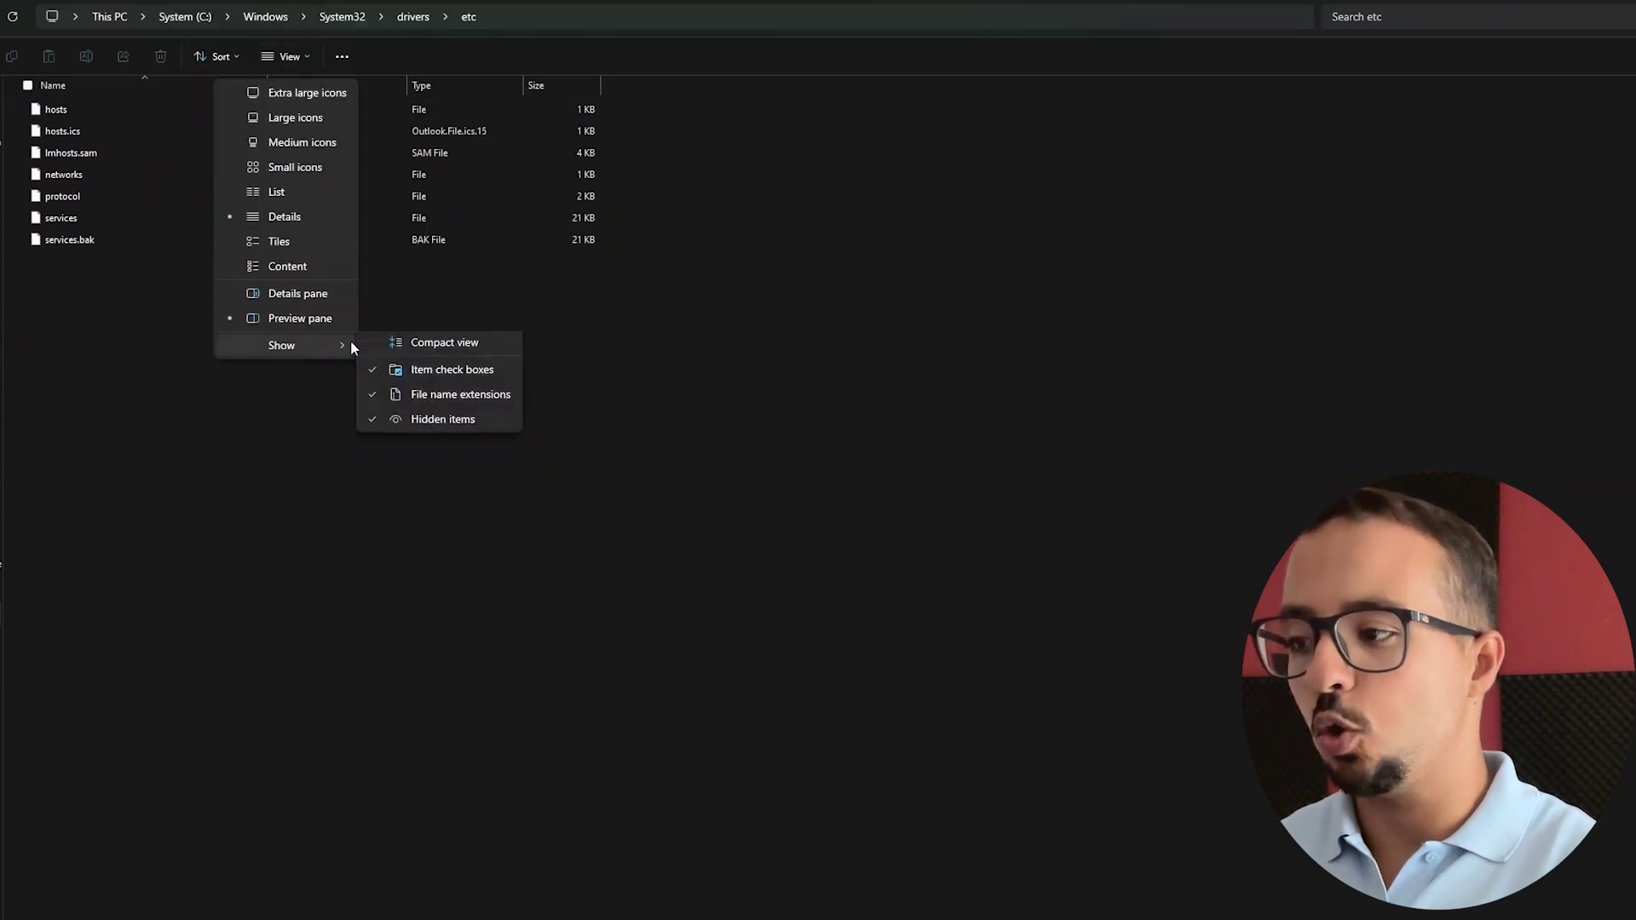
pyautogui.click(321, 612)
# - Open the hosts file with Notepad through Open with
pyautogui.hotkey('alt', 'd')
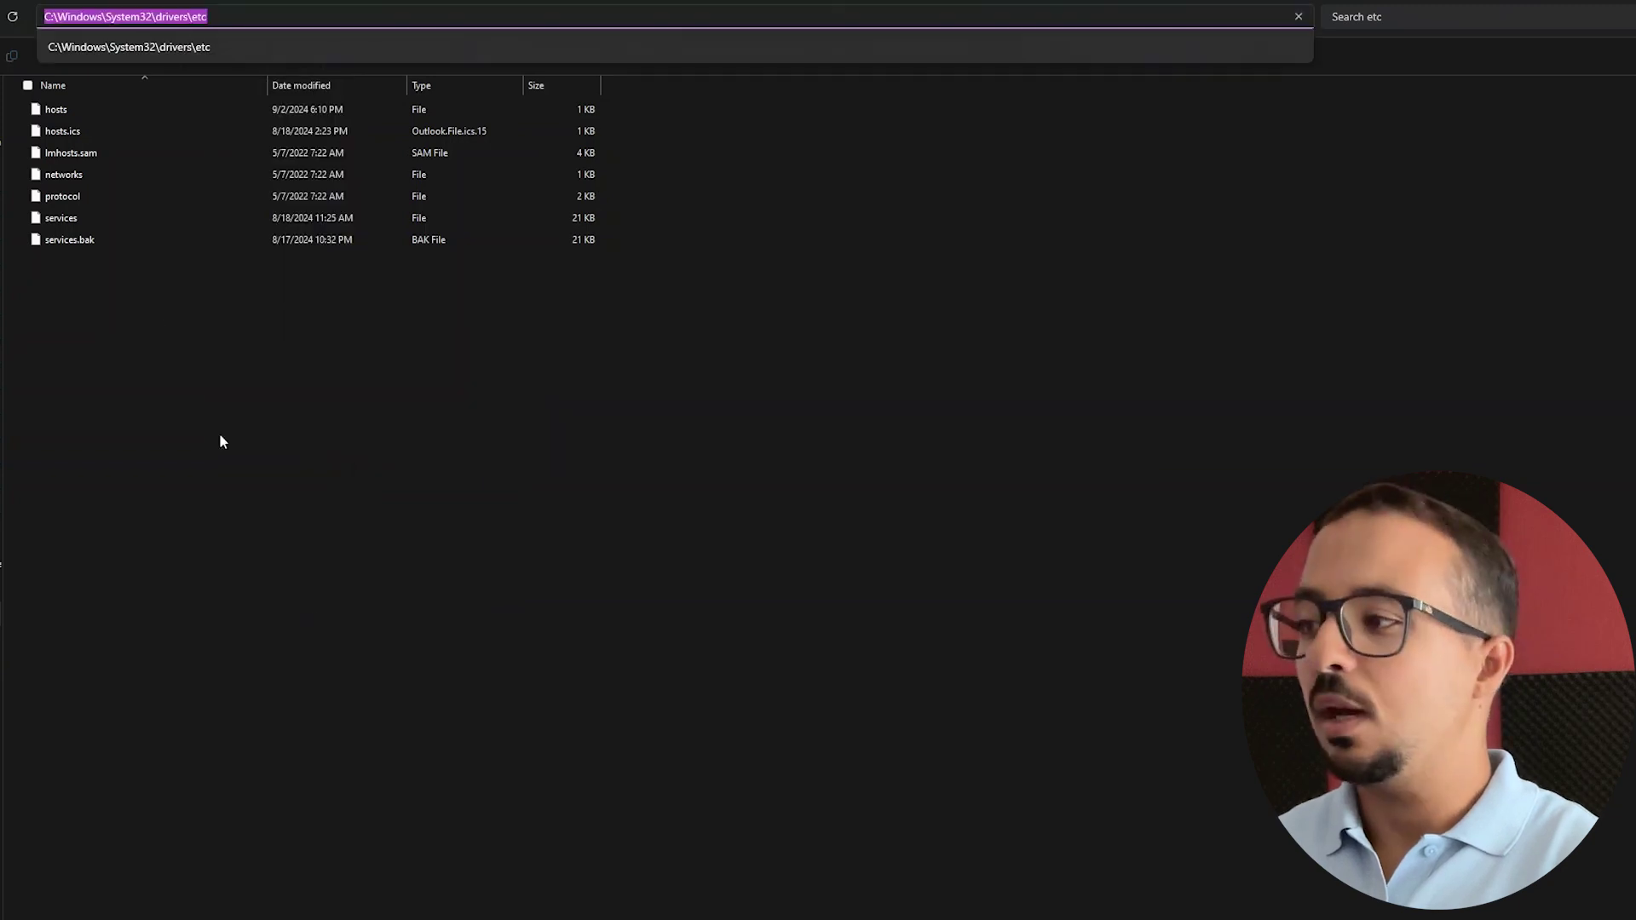
pyautogui.rightClick(67, 111)
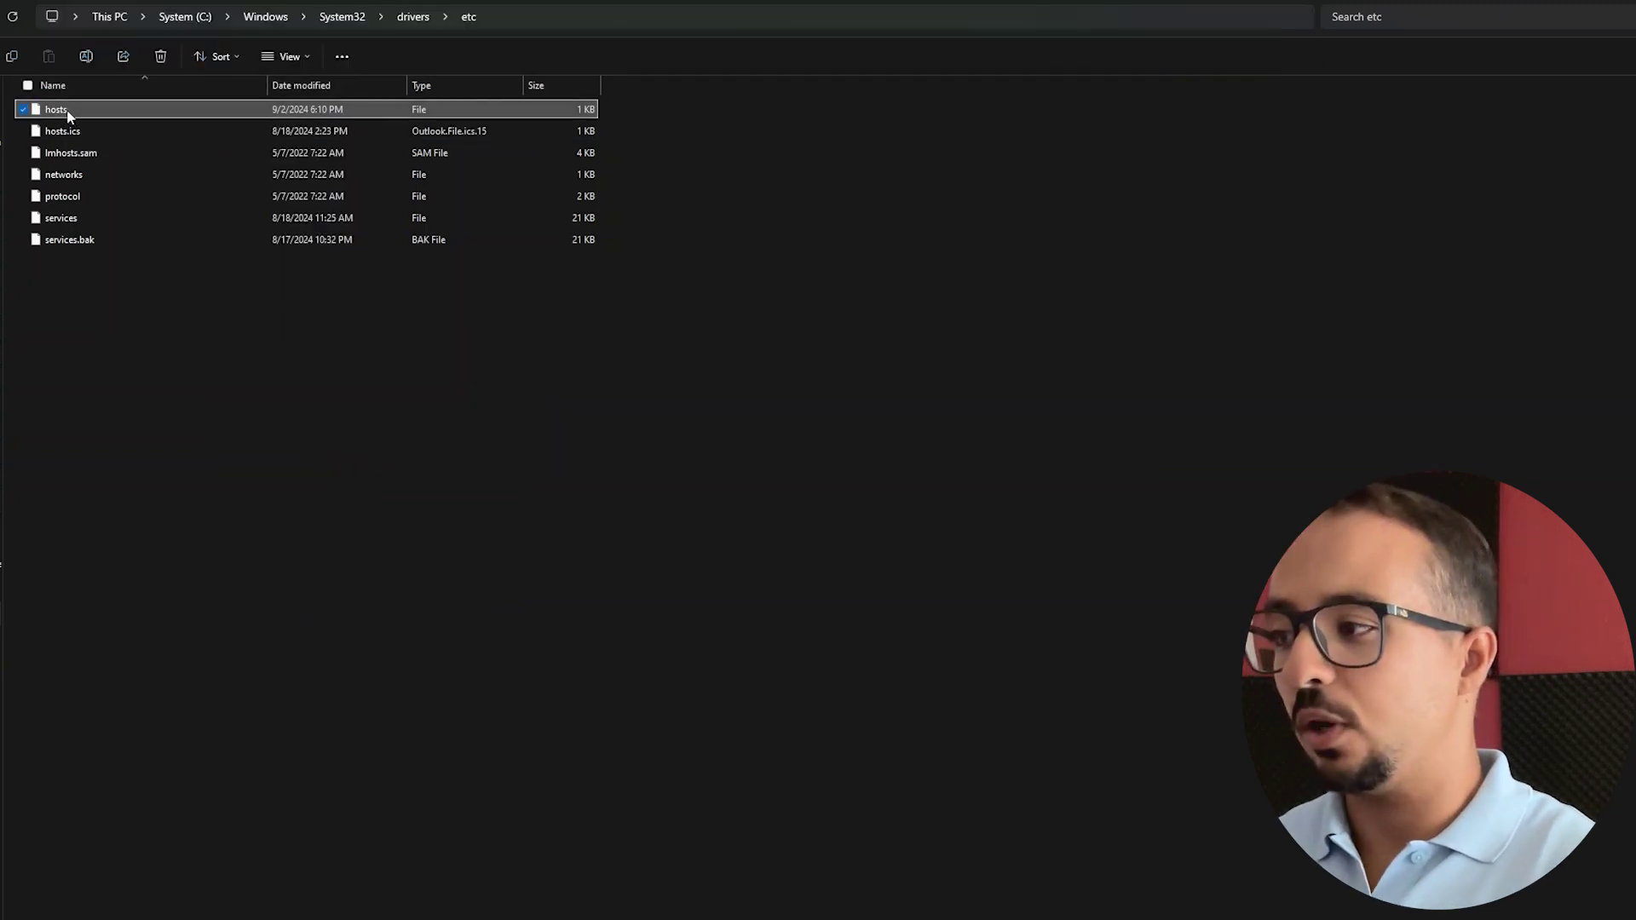
pyautogui.click(138, 162)
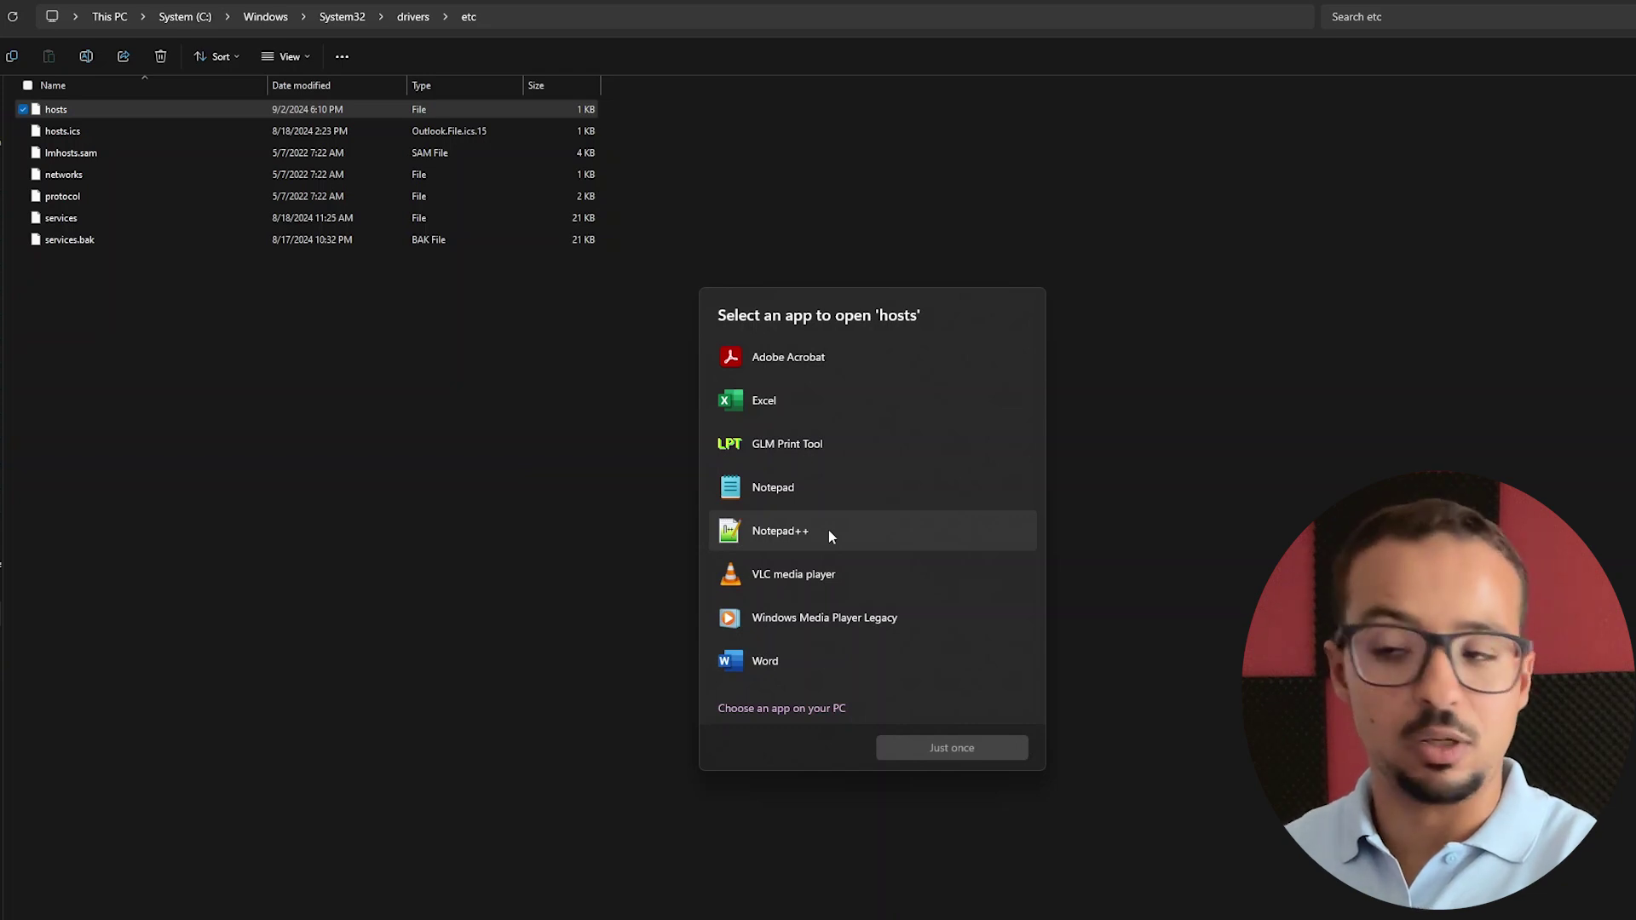
pyautogui.doubleClick(784, 489)
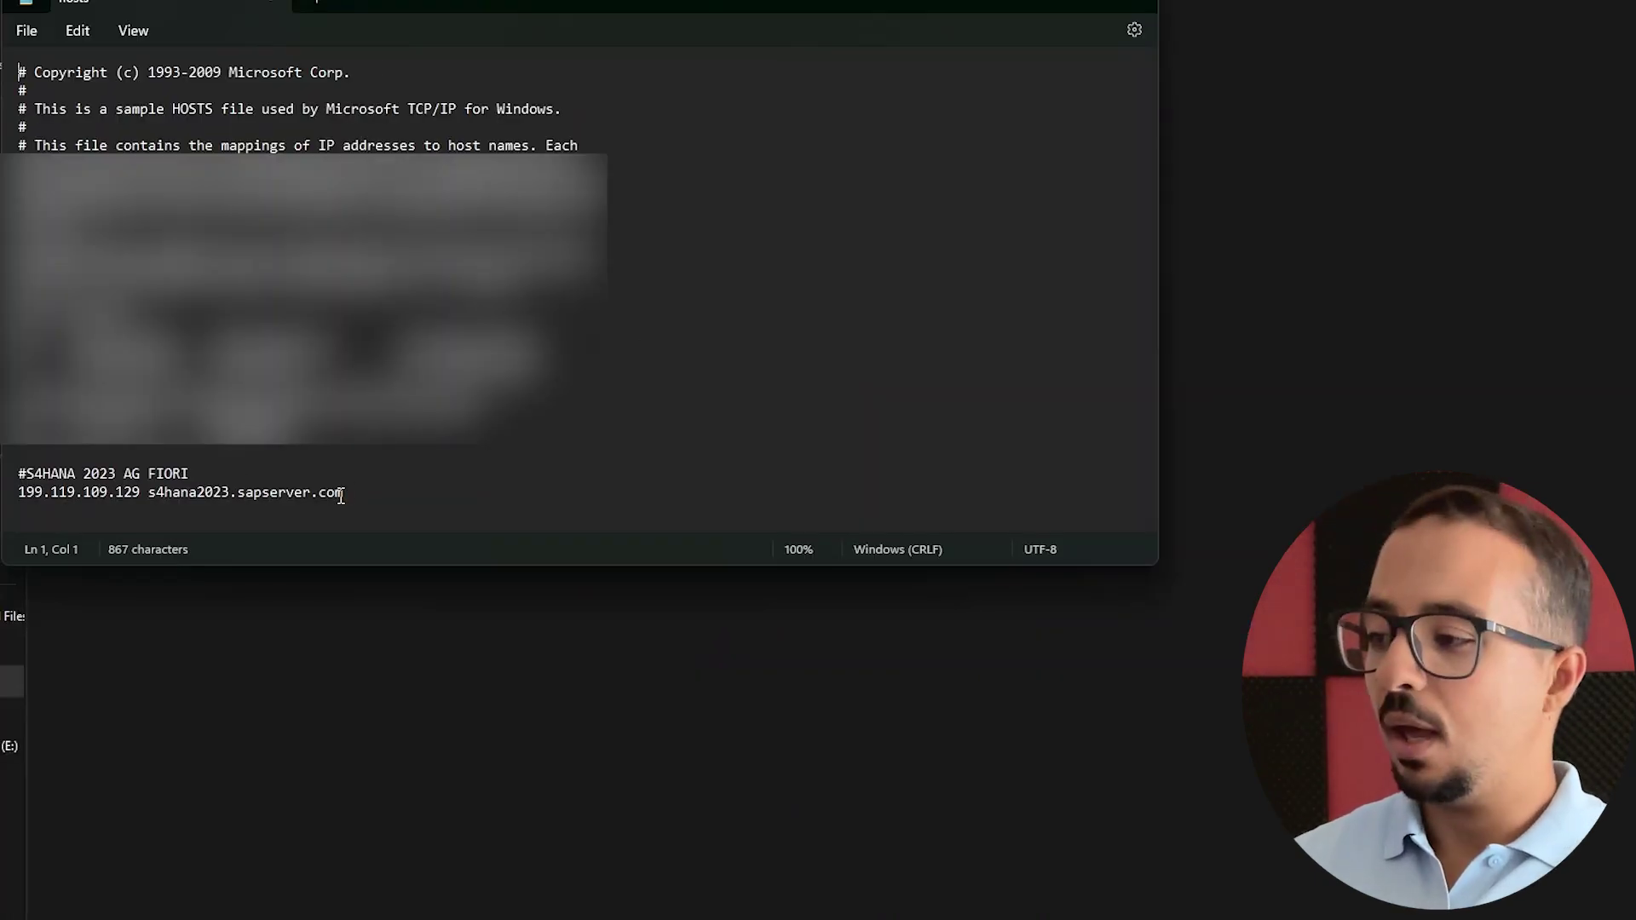
# - Select the IP 199.119.109.129 in the s4hana2023.sapserver.com hosts entry, then switch to SAP Logon
pyautogui.moveTo(360, 495); pyautogui.dragTo(11, 500)
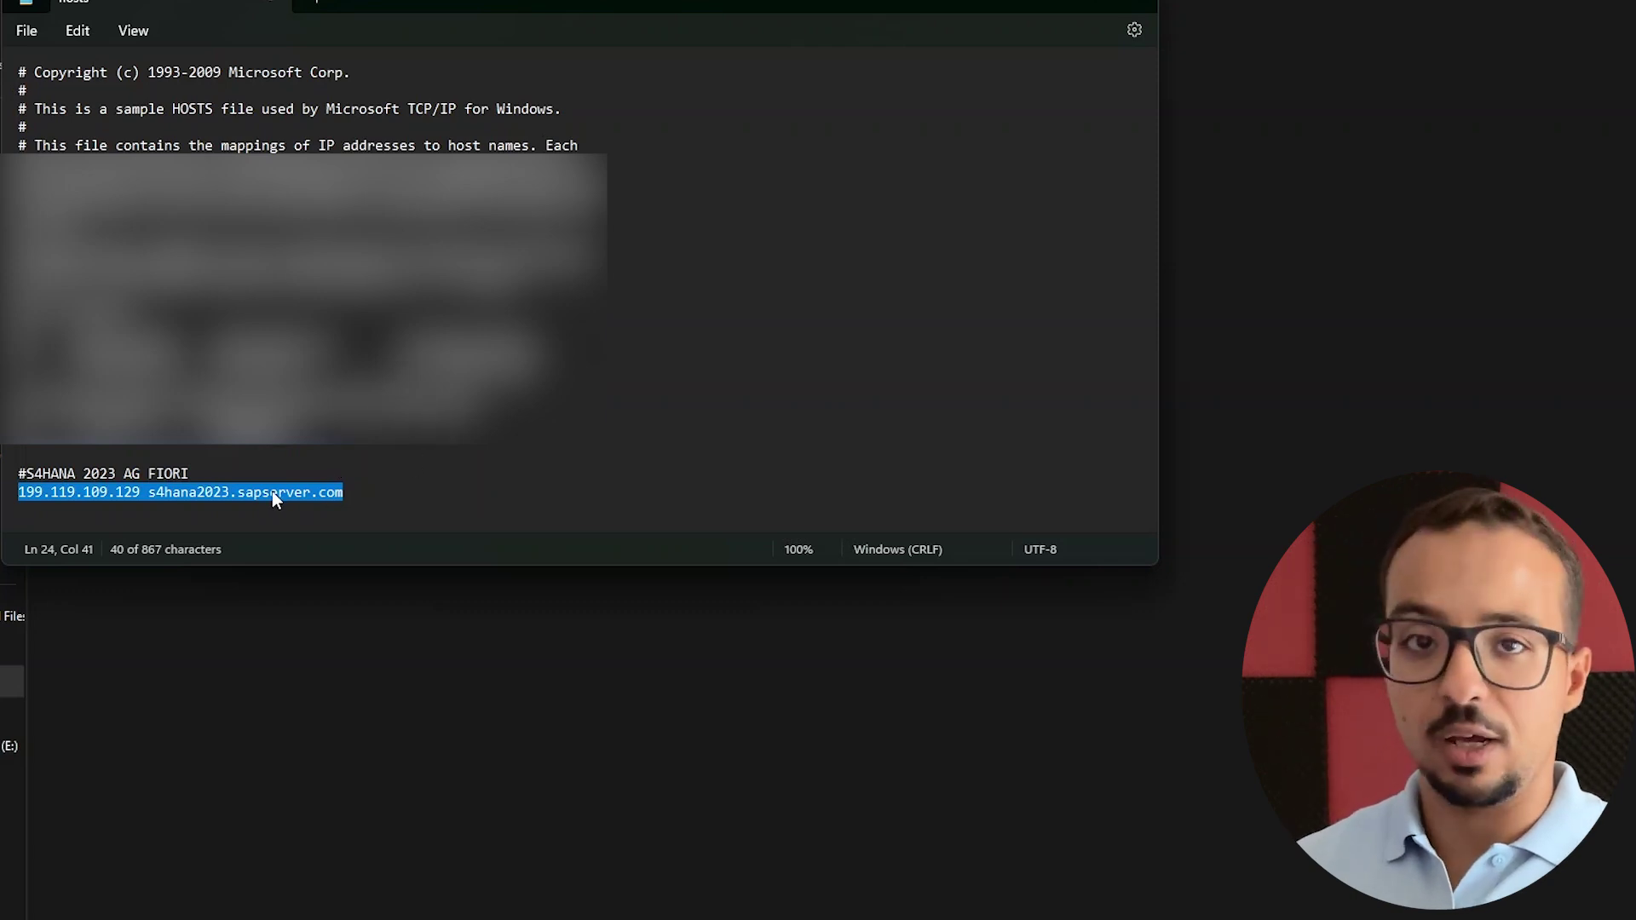
pyautogui.click(140, 495)
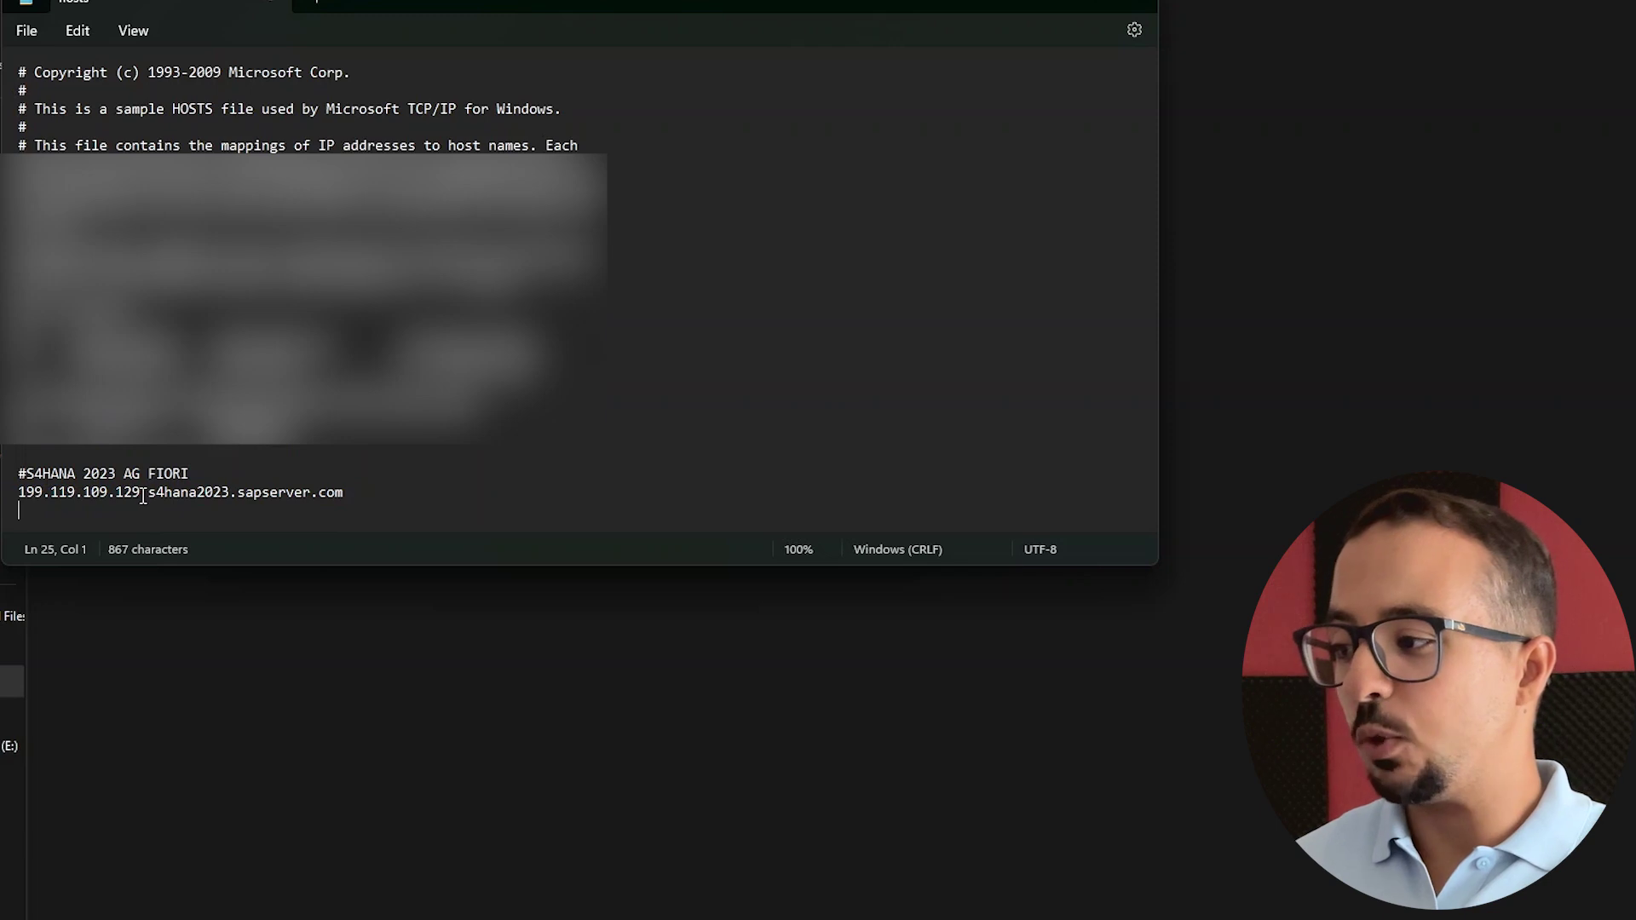
pyautogui.moveTo(140, 494); pyautogui.dragTo(21, 499)
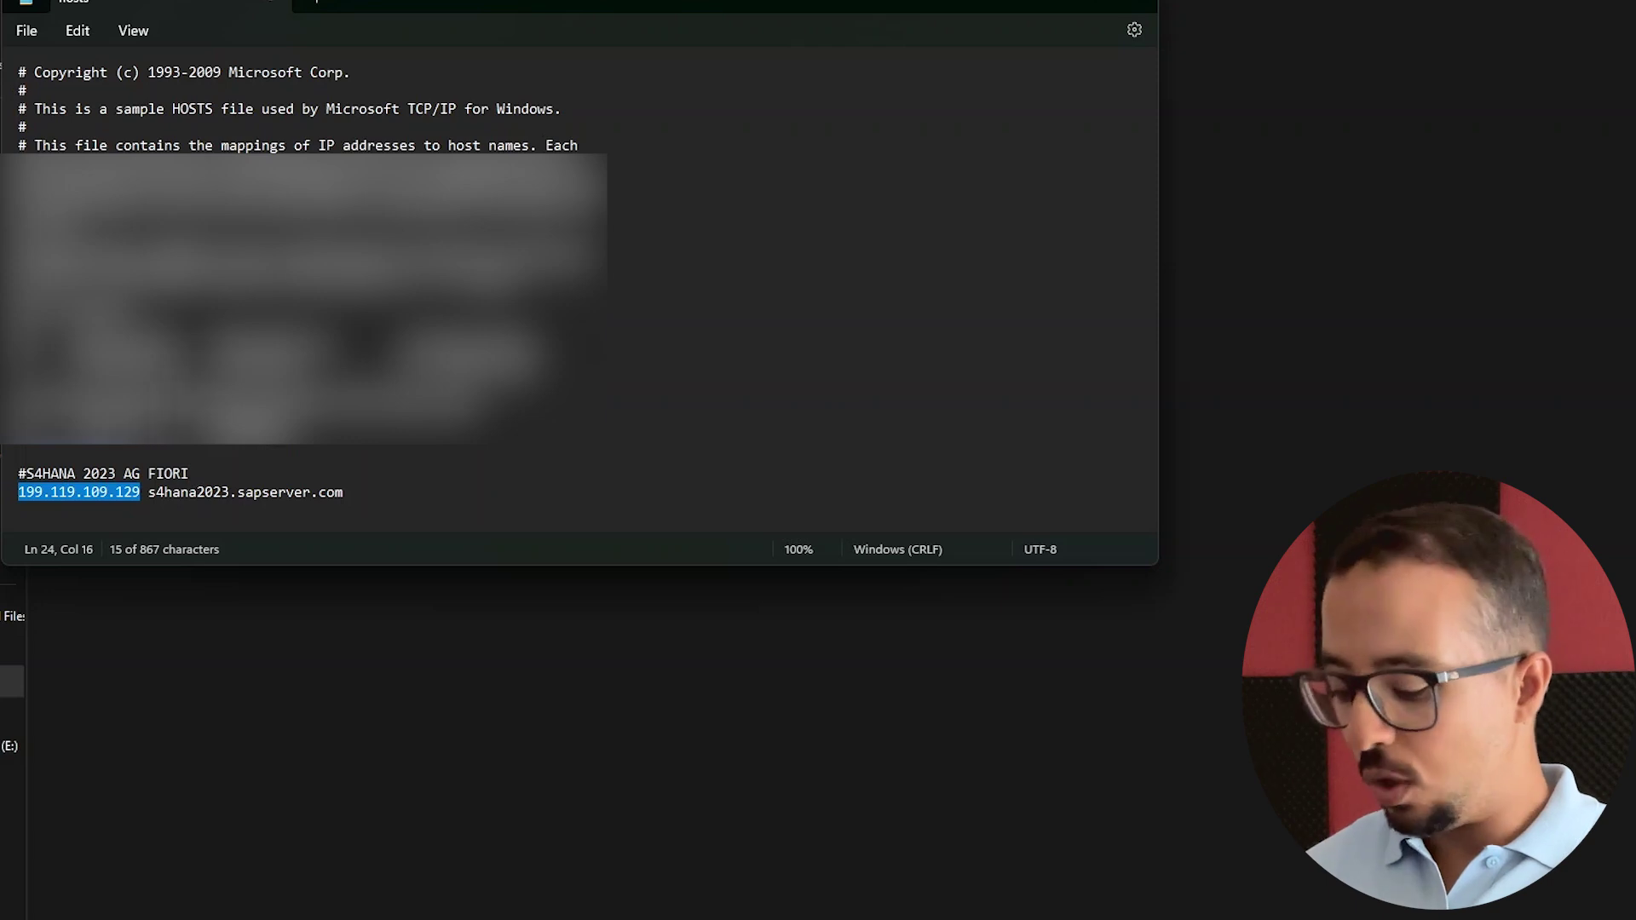
pyautogui.hotkey('alt', 'Tab')
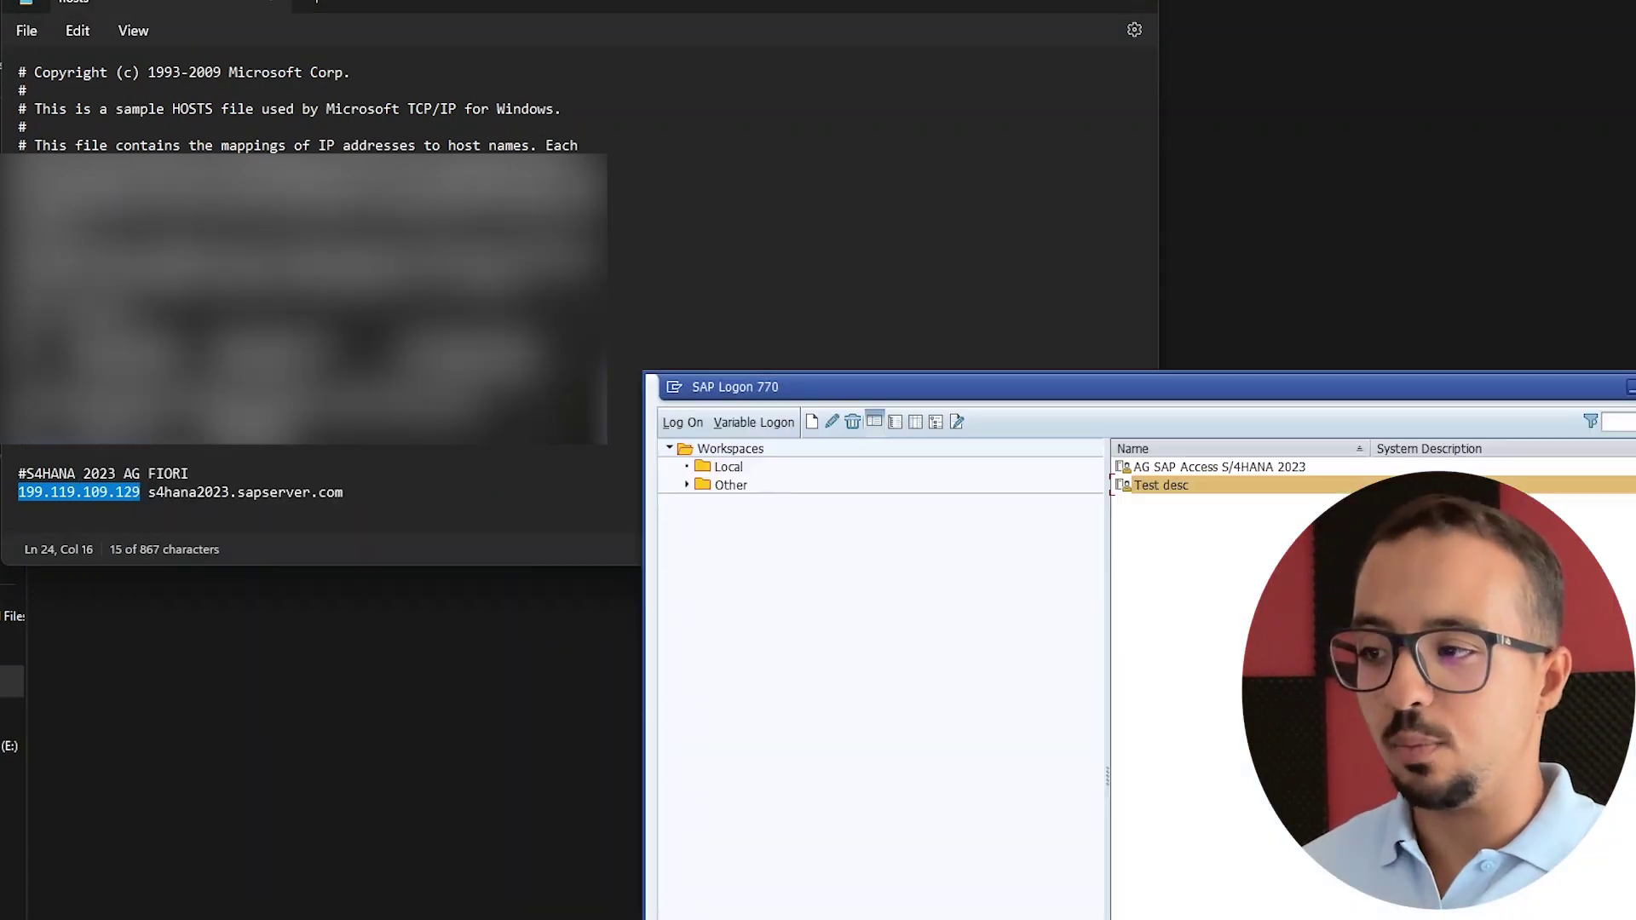
# - Open the Test desc entry's properties, select application server 199.119.109.129, and return to Notepad
pyautogui.rightClick(1164, 492)
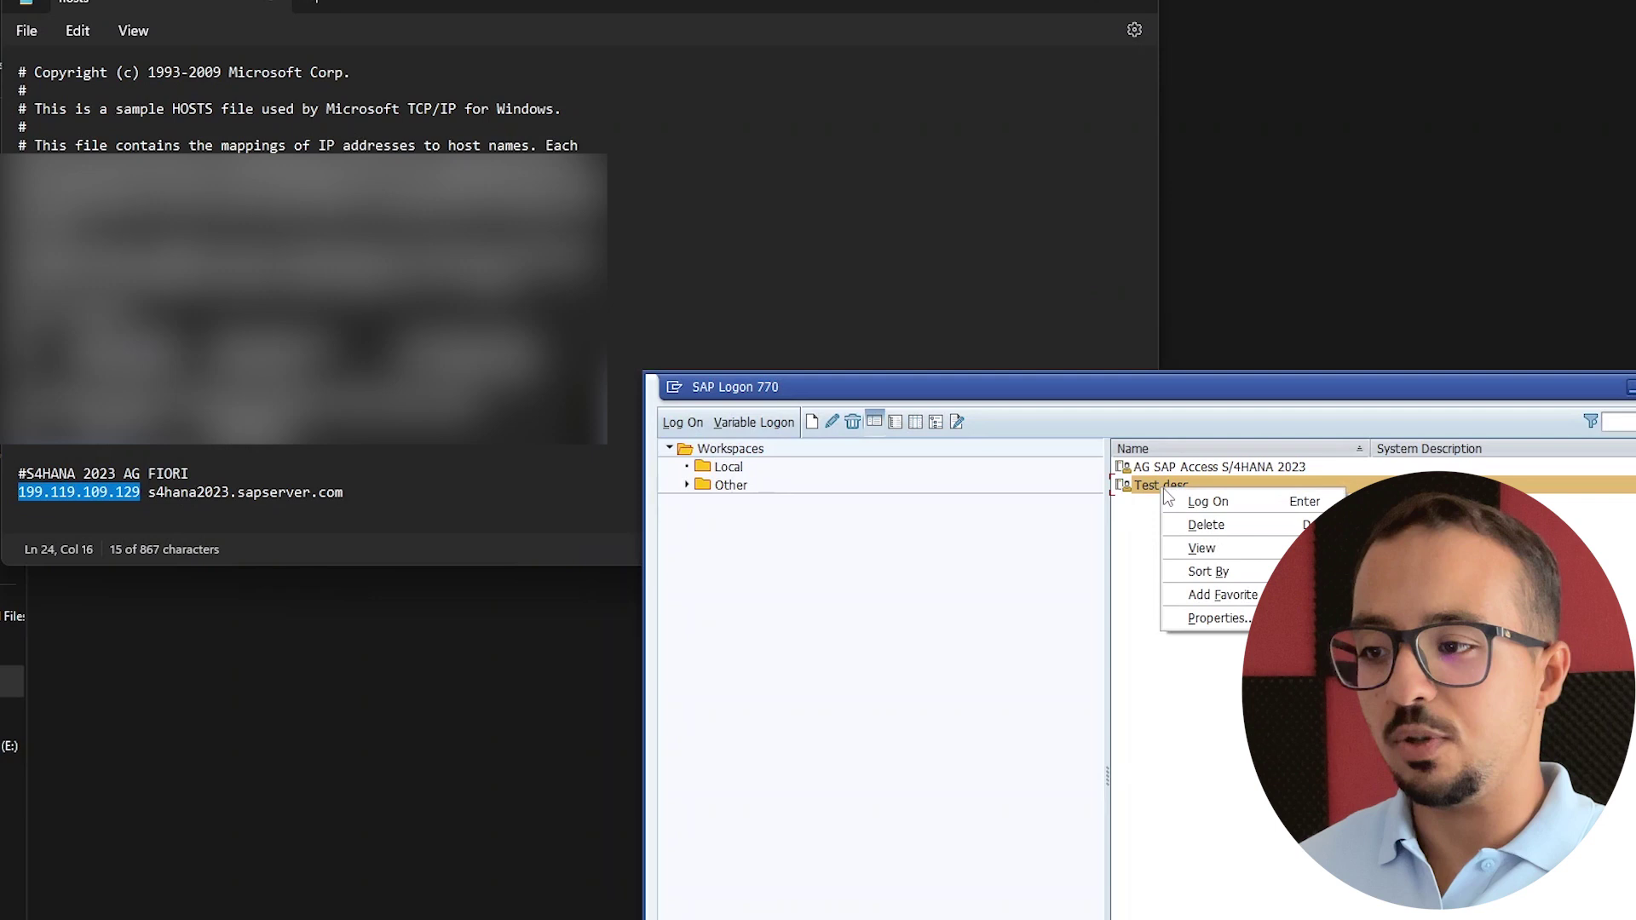
pyautogui.click(1193, 620)
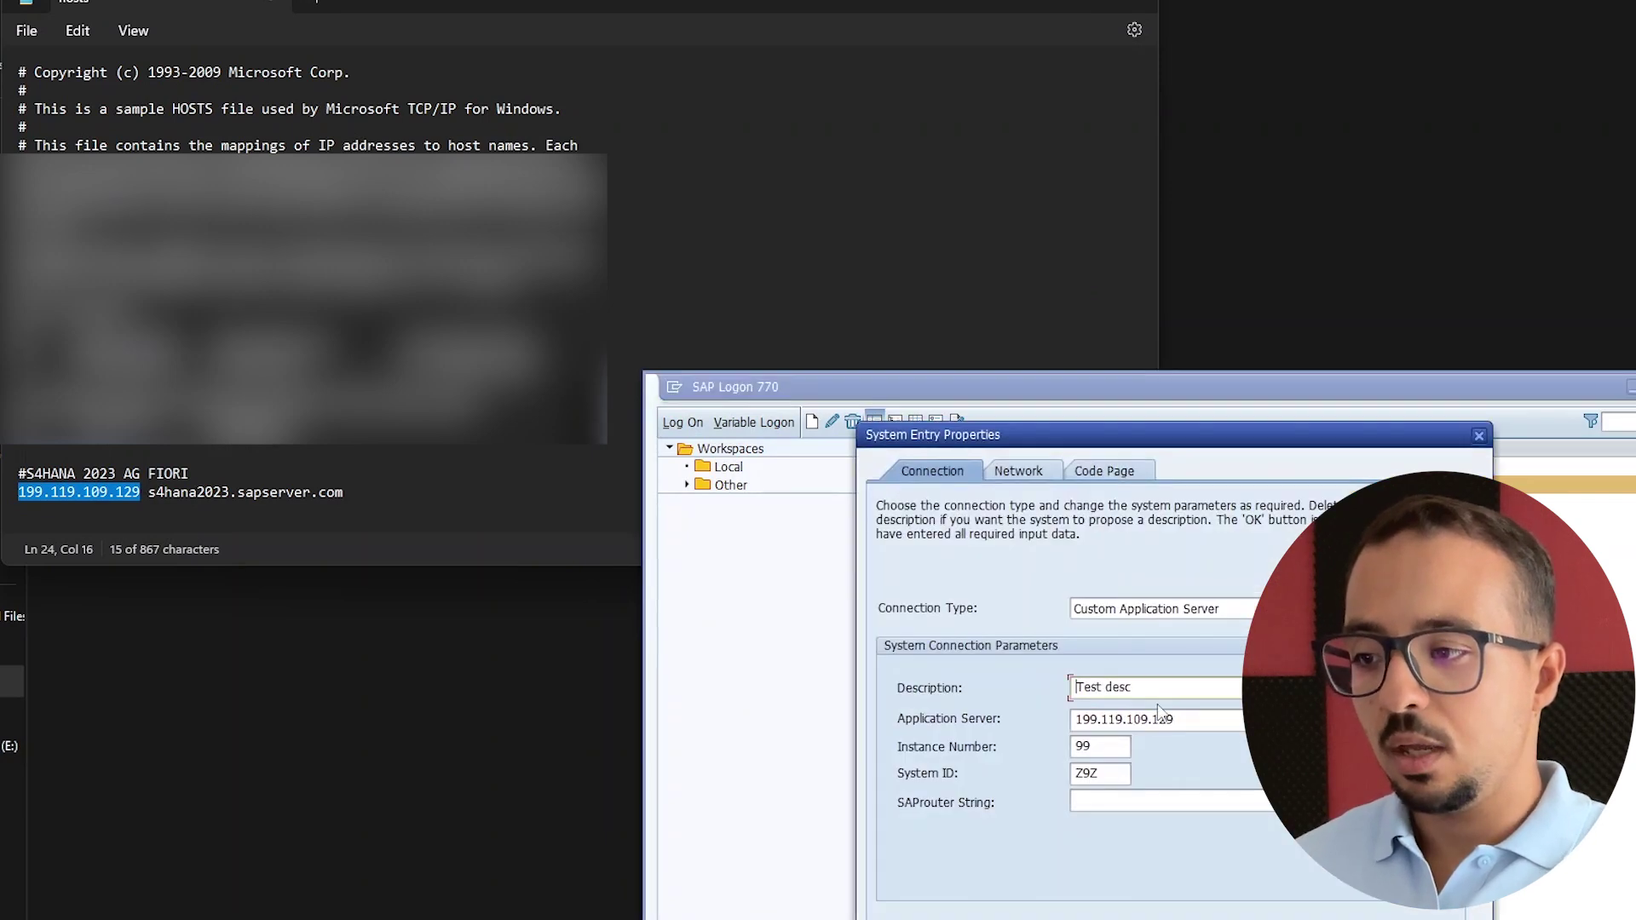
pyautogui.press('Tab')
pyautogui.hotkey('ctrl', 'c')
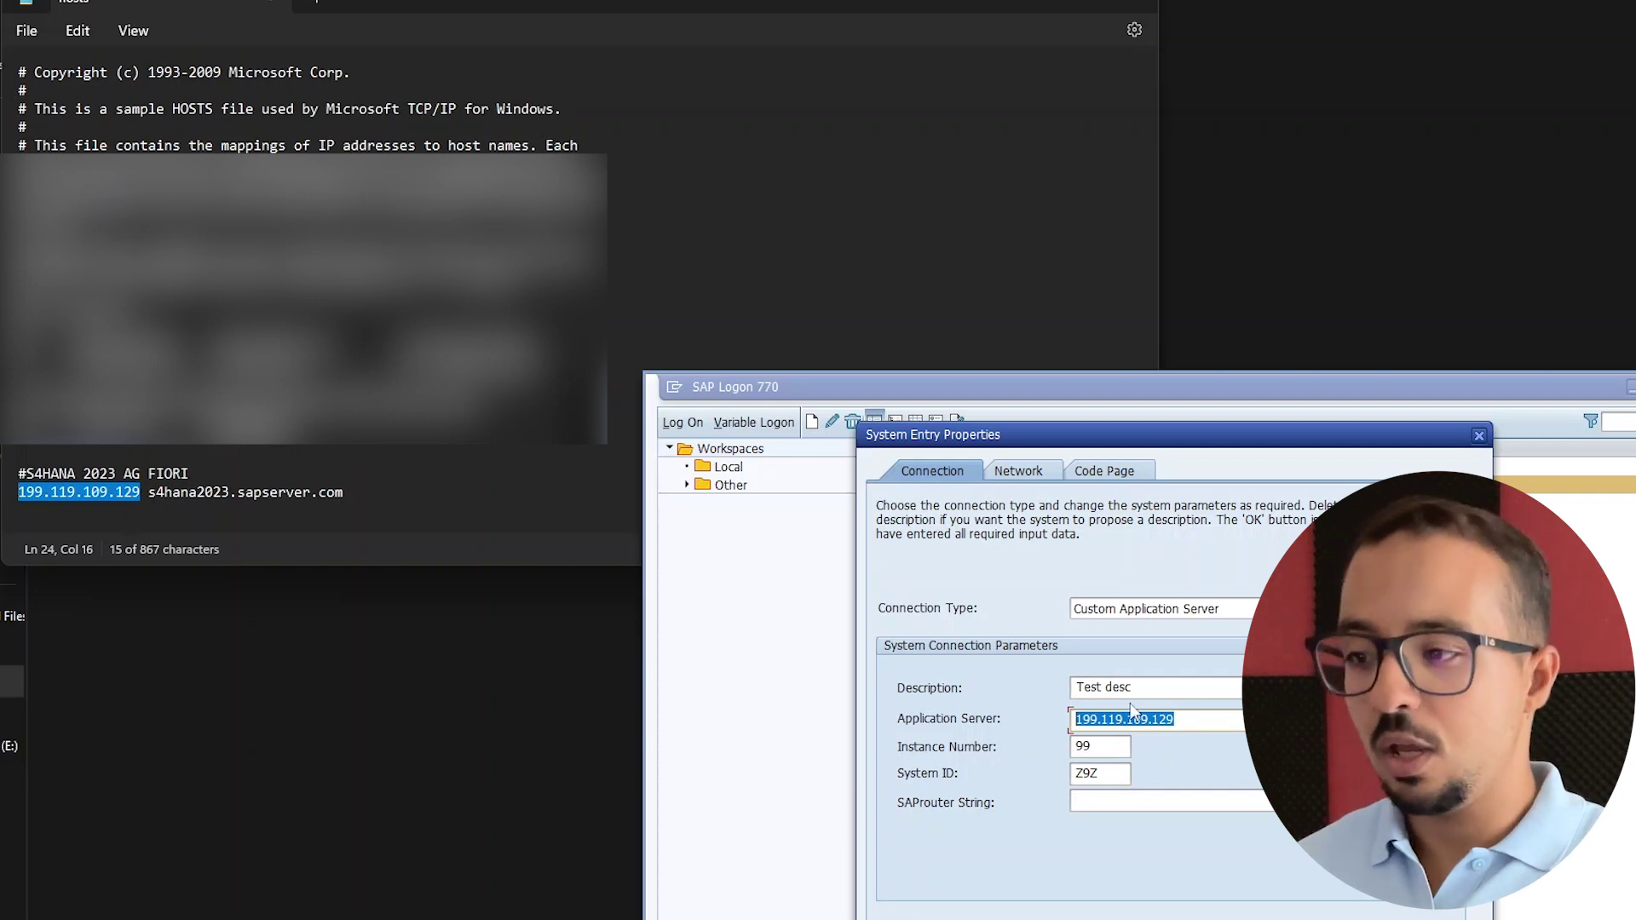
pyautogui.click(474, 490)
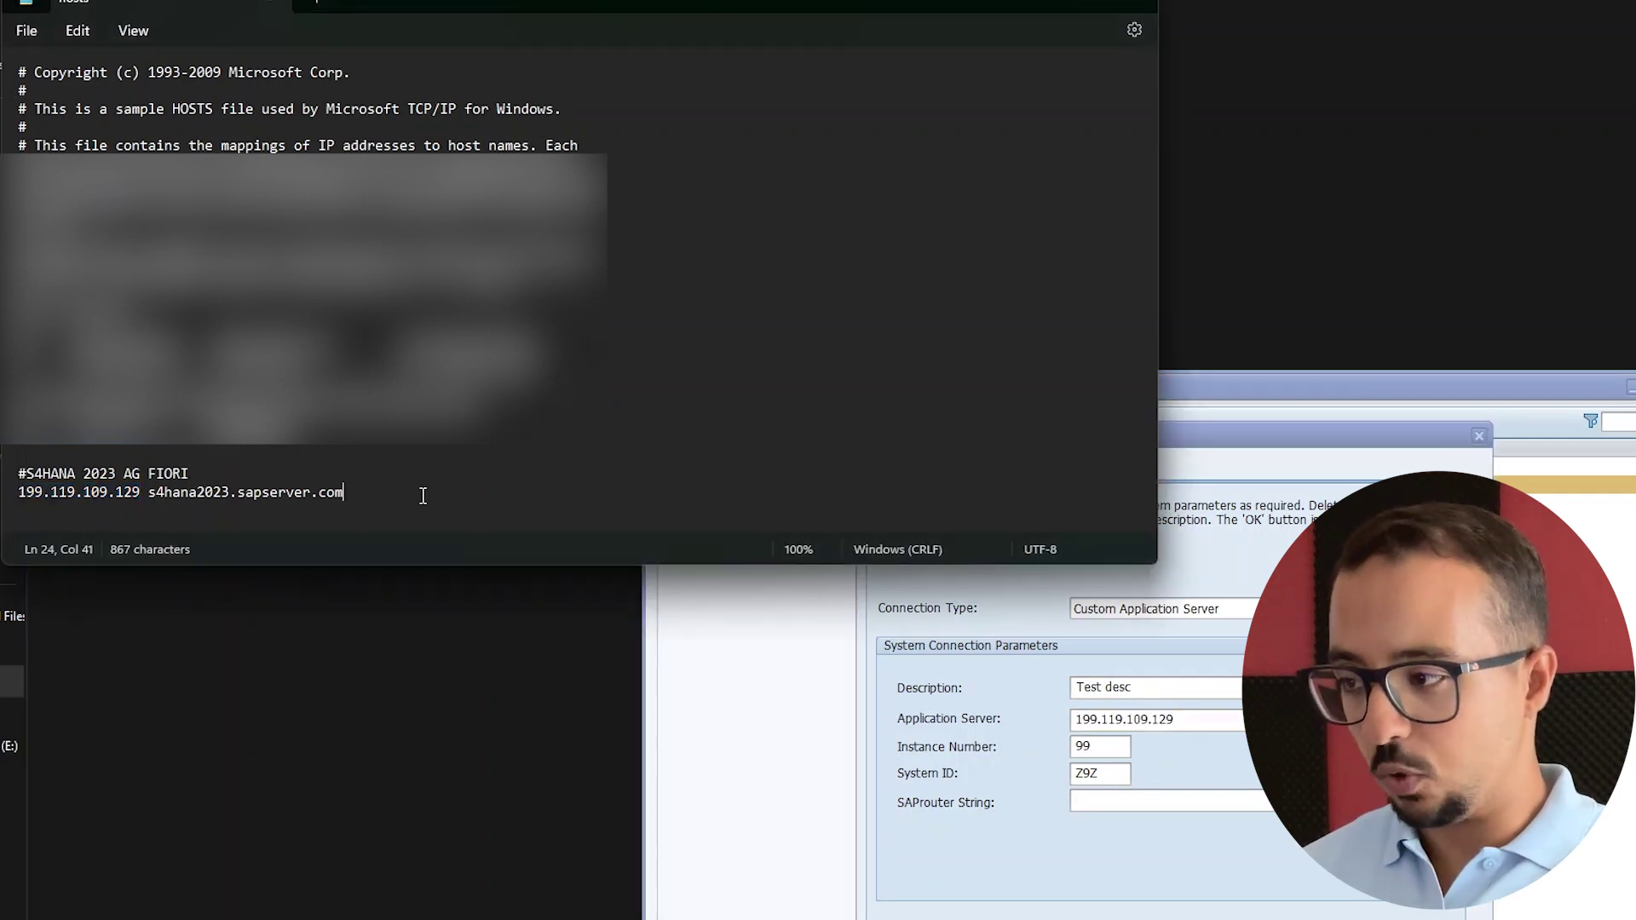
# - Paste 199.119.109.129 onto a new hosts line 25, then switch to the browser
pyautogui.press('Return')
pyautogui.hotkey('ctrl', 'v')
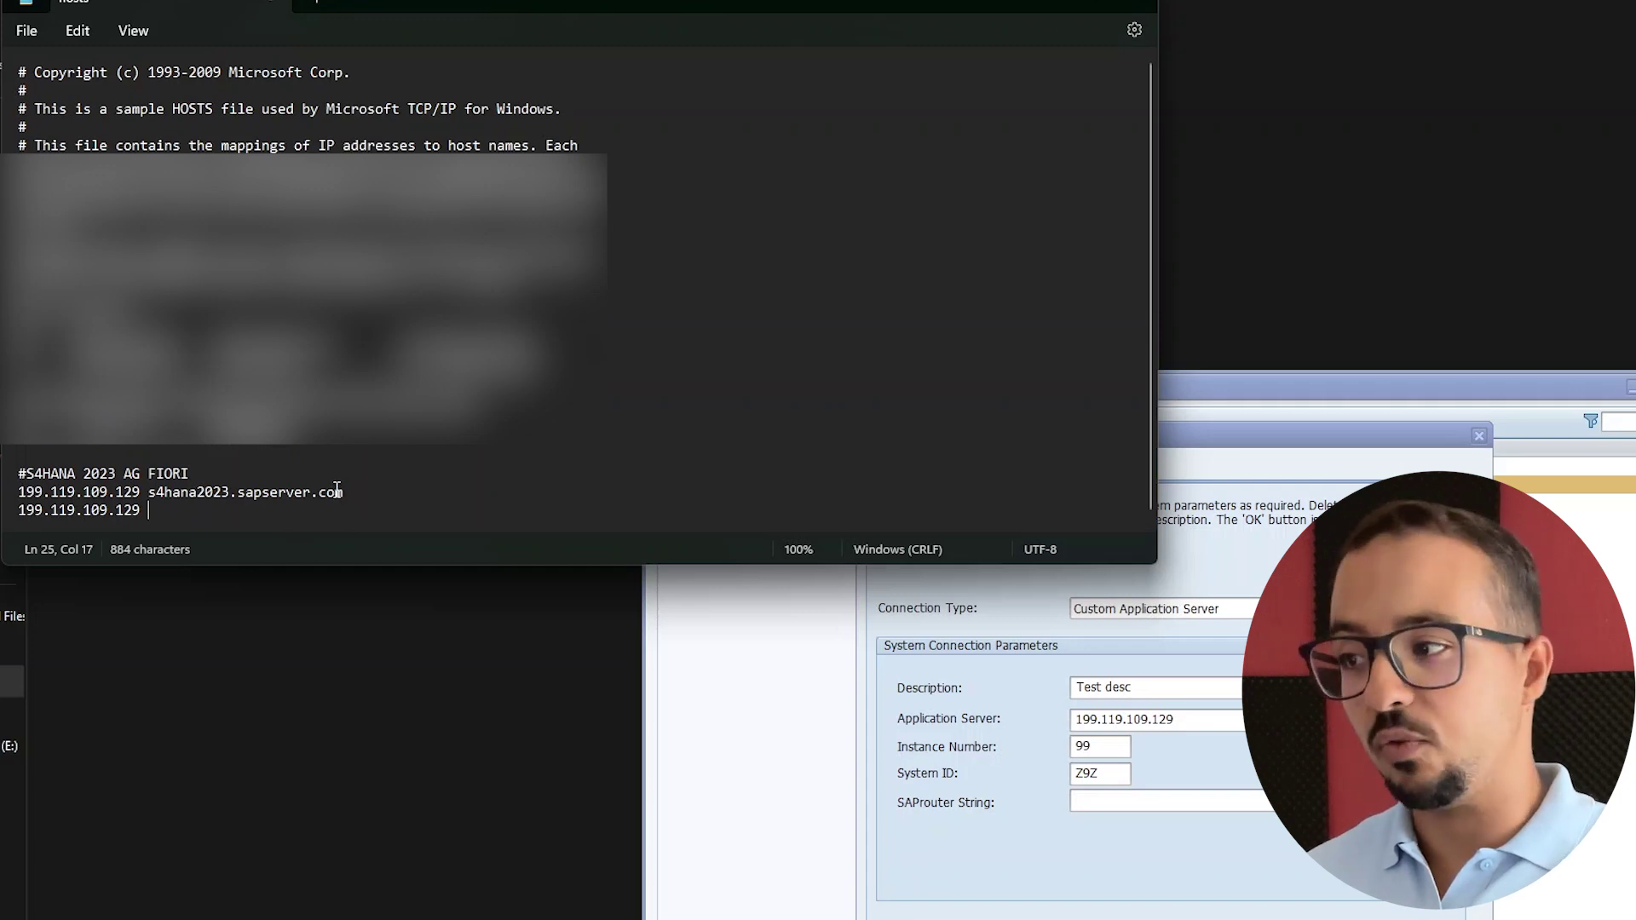
pyautogui.hotkey('alt', 'Tab')
pyautogui.hotkey('alt', 'Tab')
pyautogui.hotkey('alt', 'Tab')
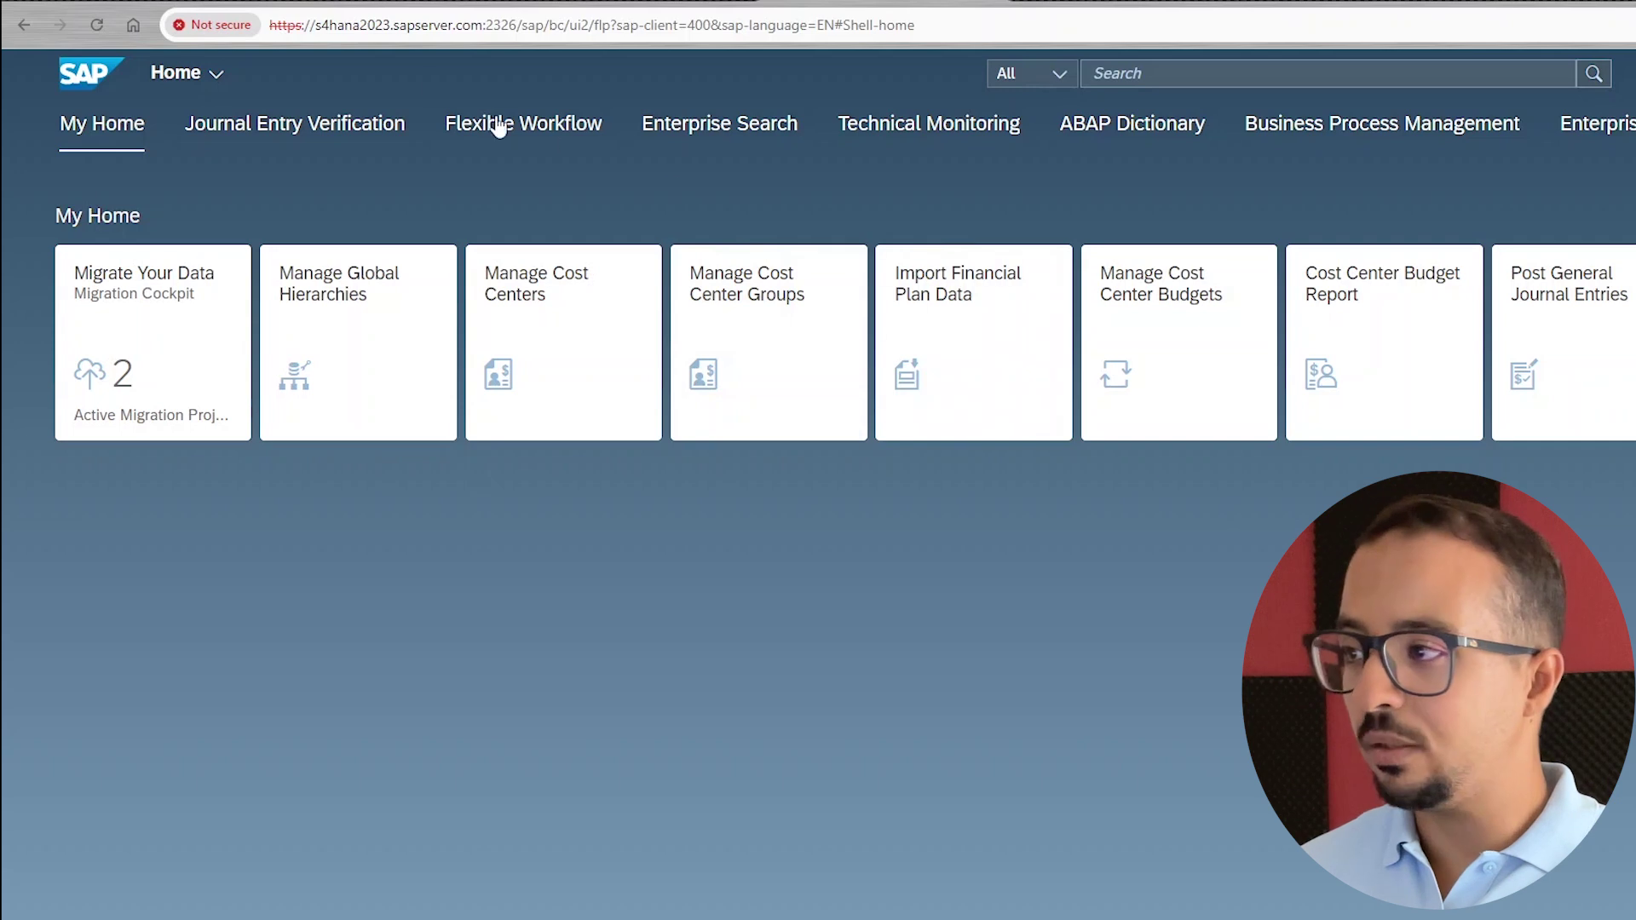
# - Select the hostname s4hana2023.sapserver.com in the Fiori address bar, then return to Notepad
pyautogui.click(317, 26)
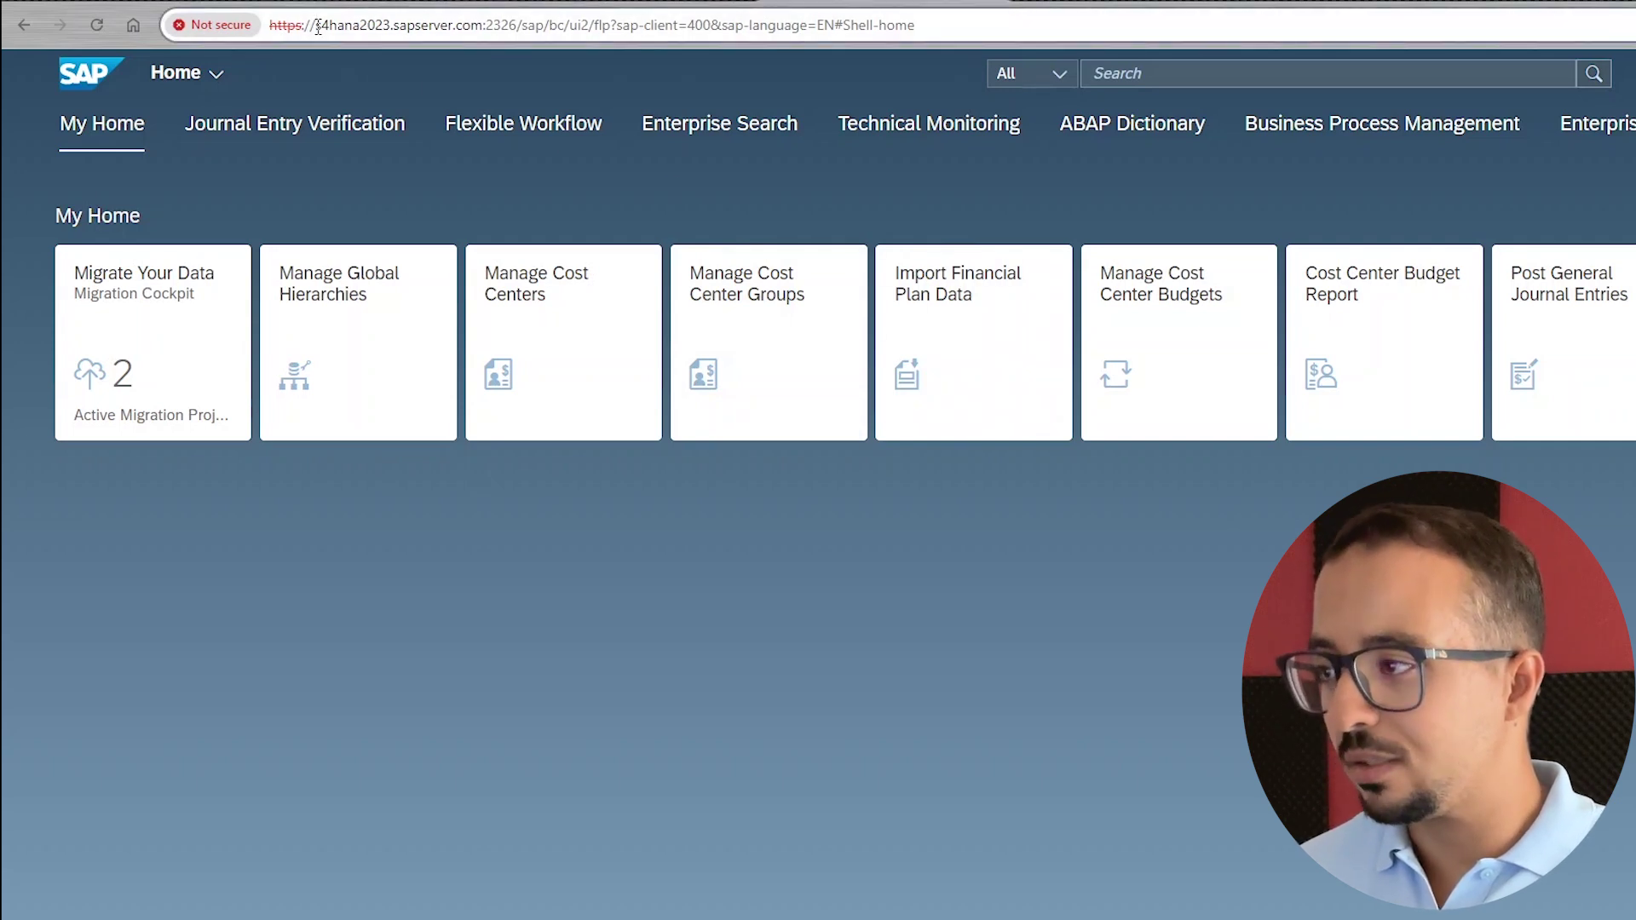
pyautogui.moveTo(318, 26); pyautogui.dragTo(481, 20)
pyautogui.hotkey('ctrl', 'c')
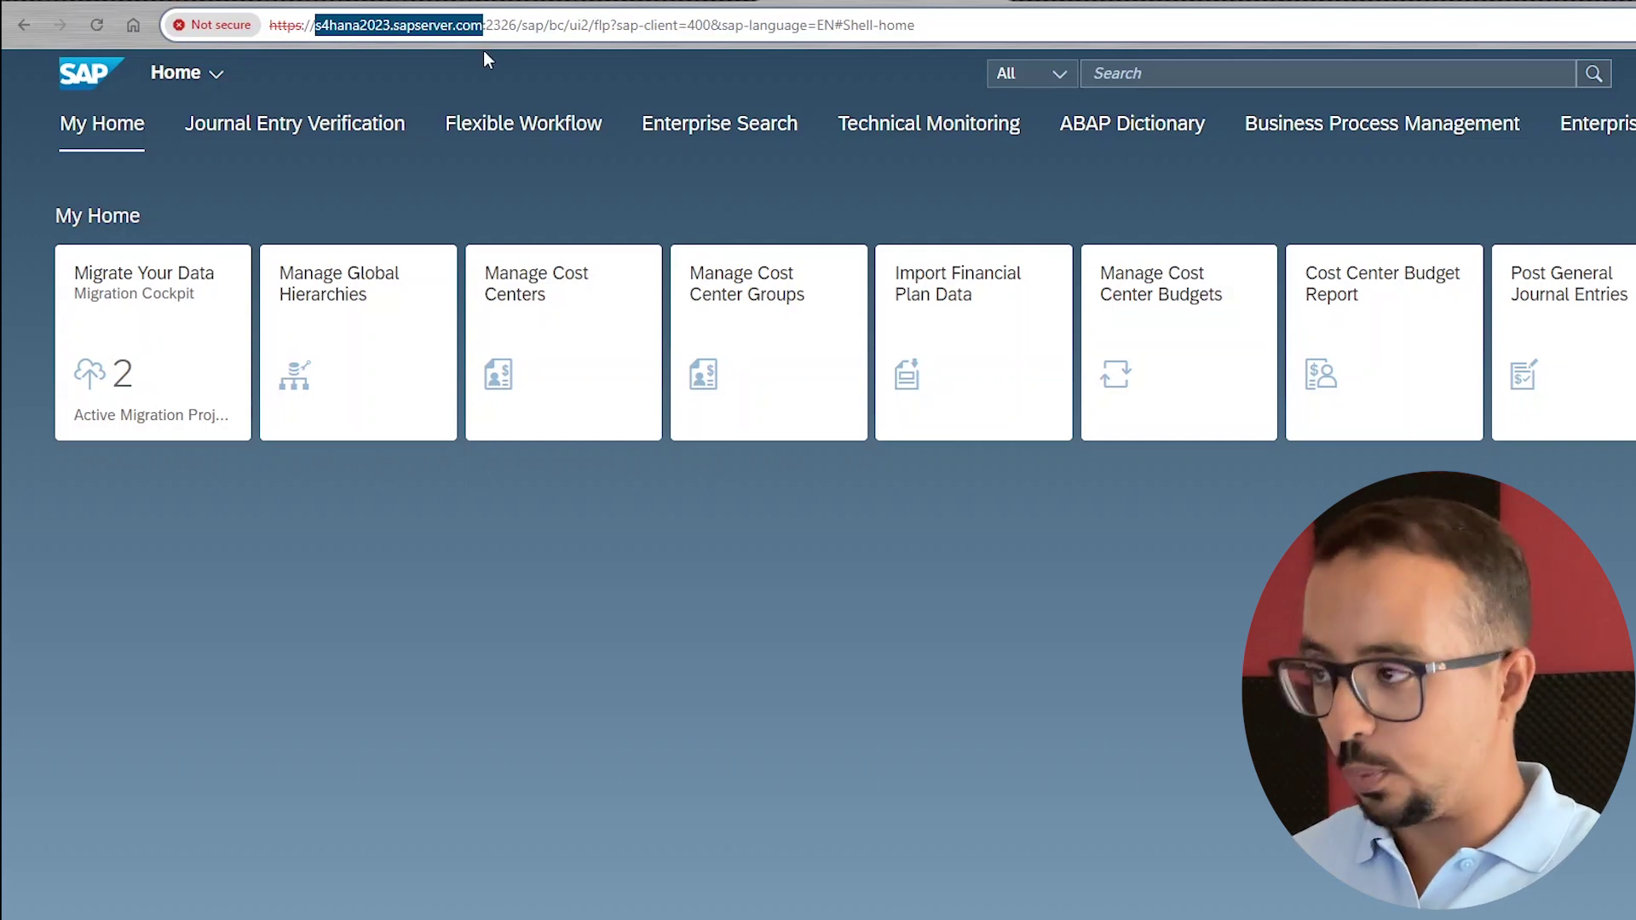
pyautogui.hotkey('alt', 'Tab')
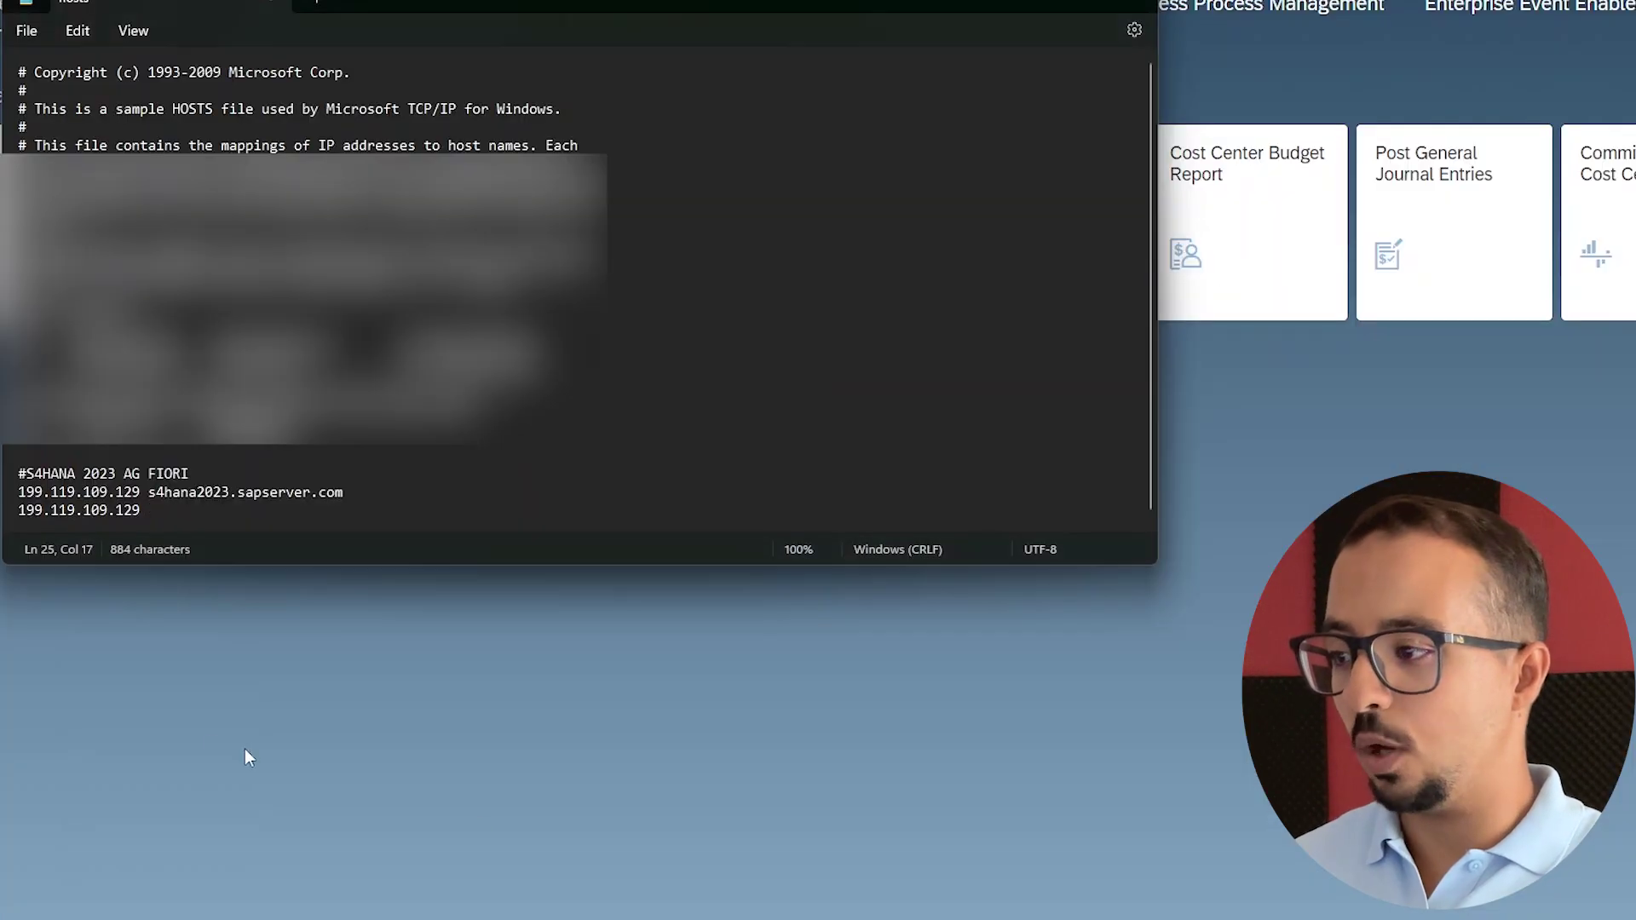
# - Complete line 25 as '199.119.109.129 s4hana2023.sapserver.com', cancel the Save As attempt, and open Start
pyautogui.hotkey('ctrl', 'v')
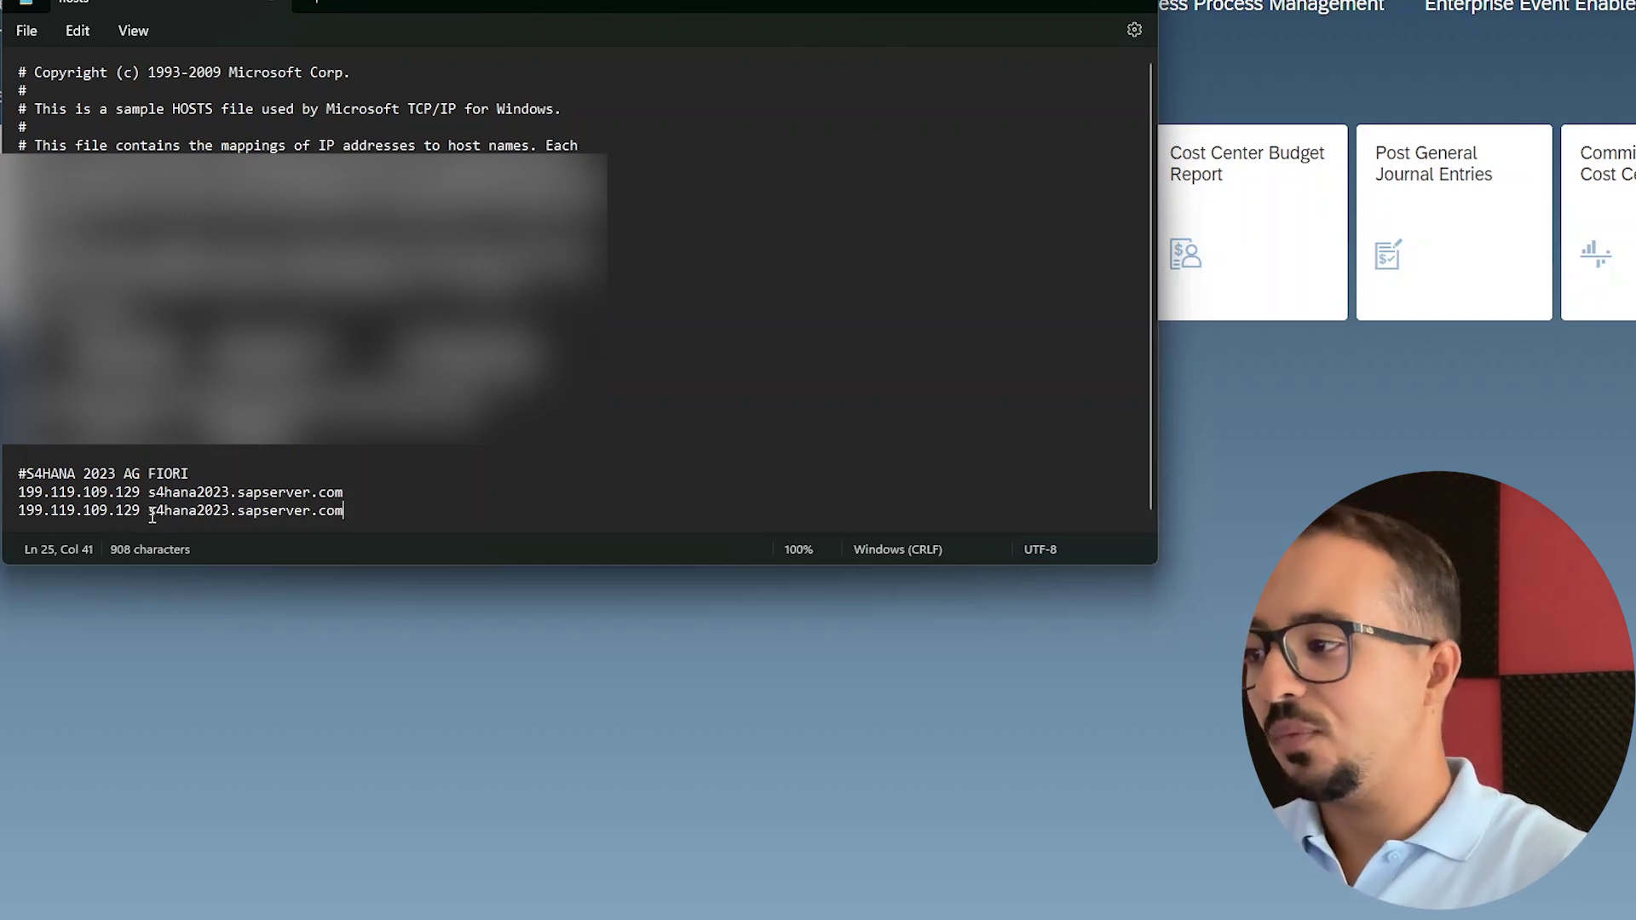
pyautogui.moveTo(150, 511); pyautogui.dragTo(346, 512)
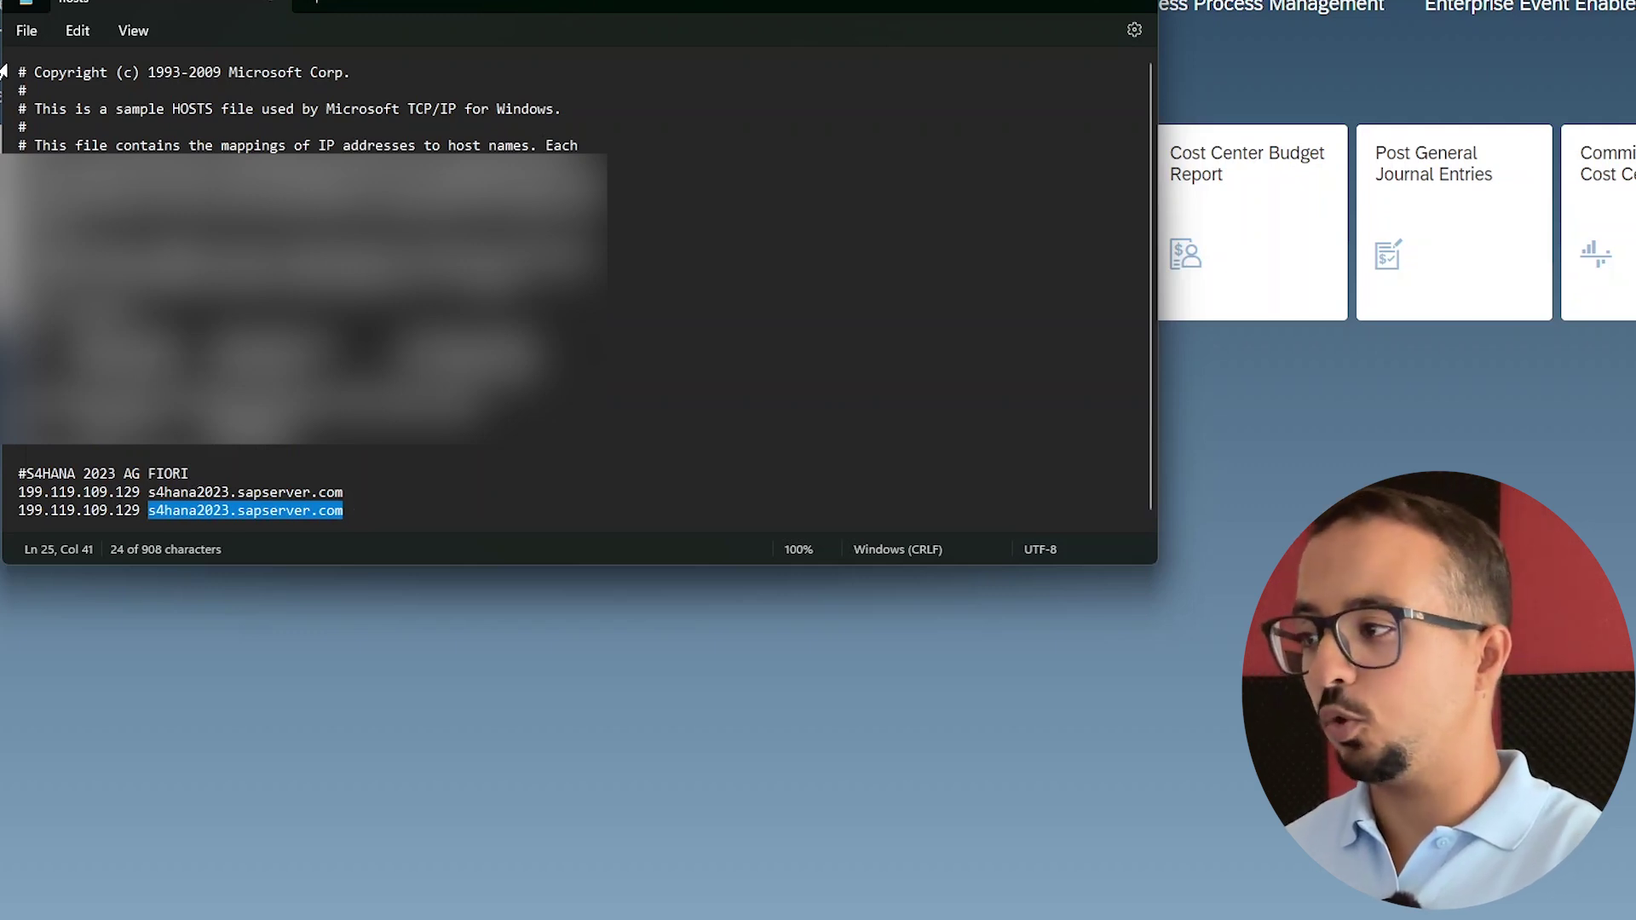
pyautogui.click(26, 31)
pyautogui.click(51, 200)
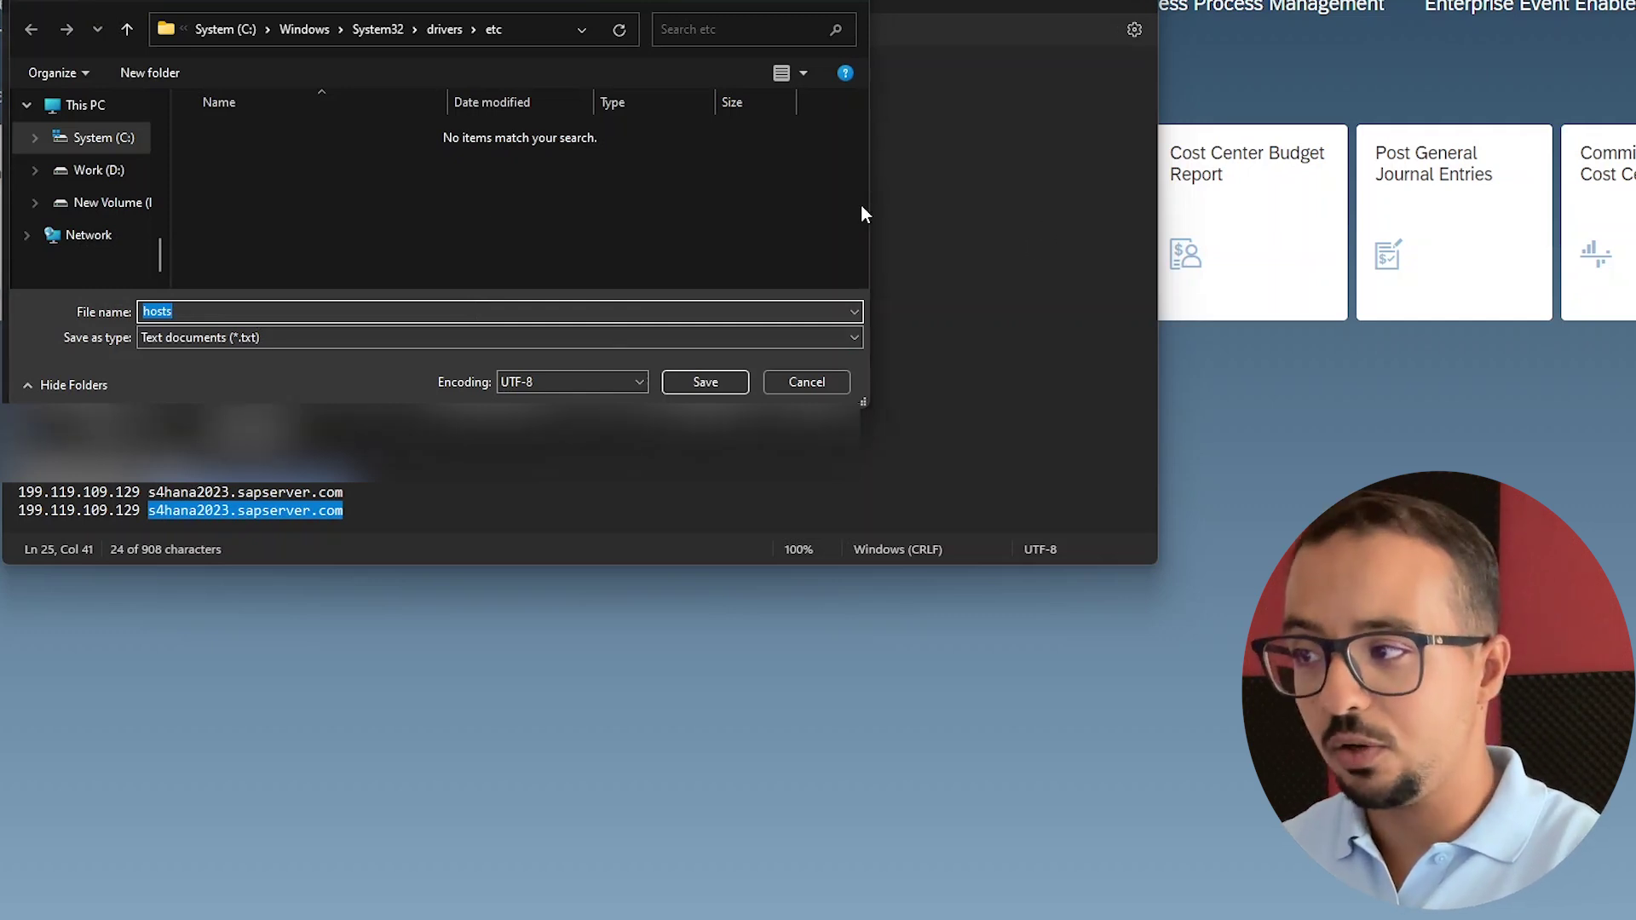
pyautogui.click(796, 381)
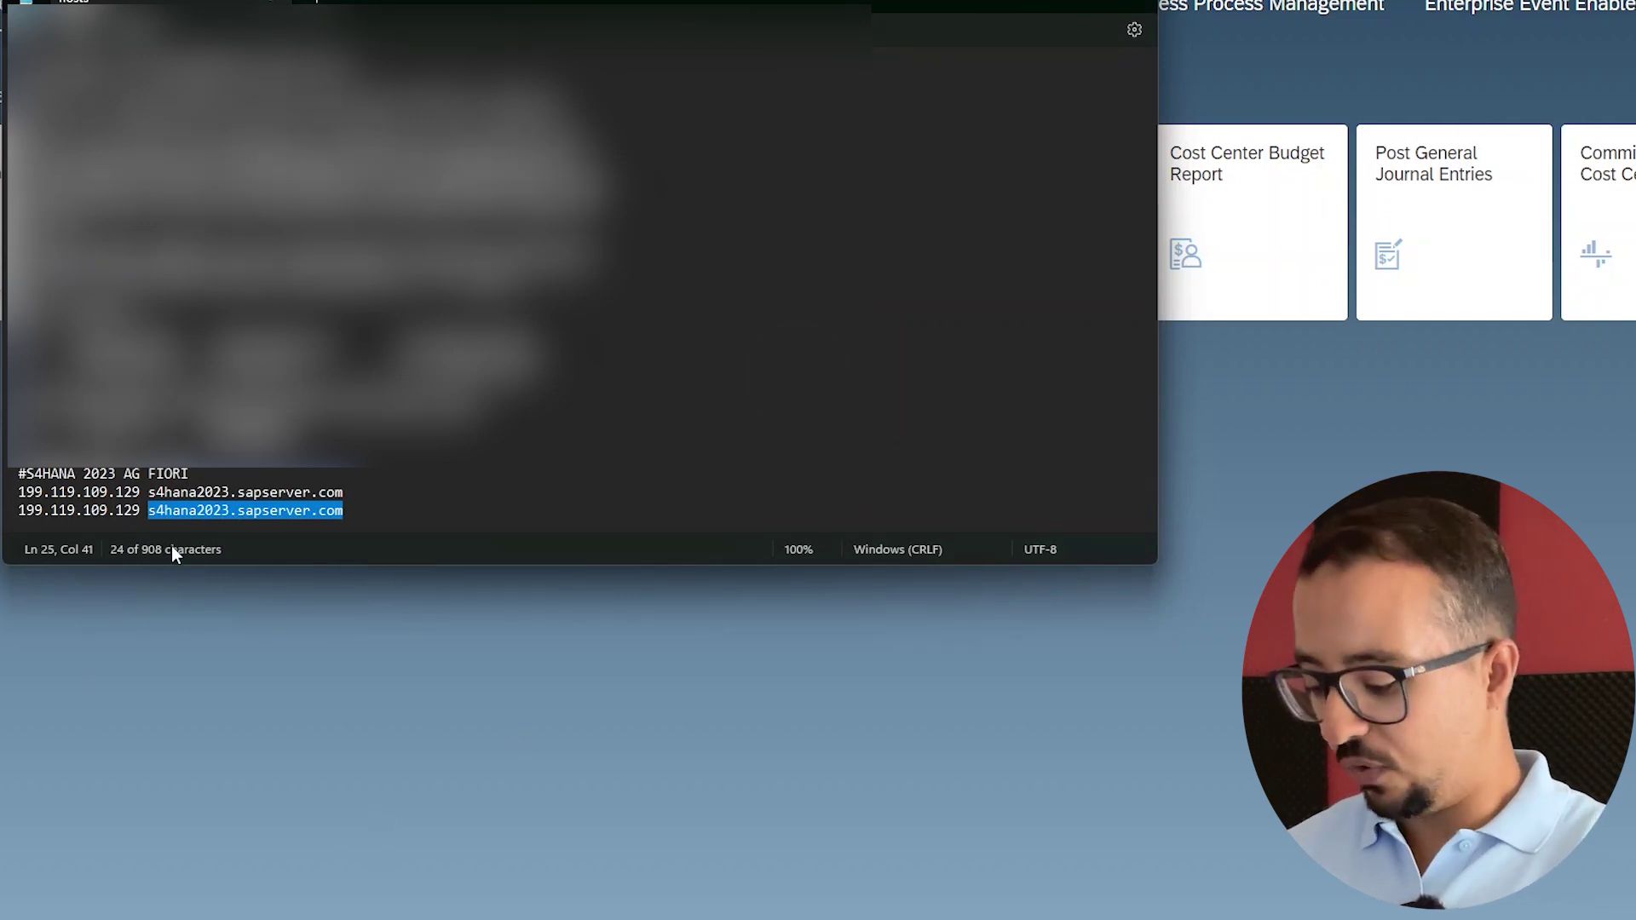
pyautogui.press('super')
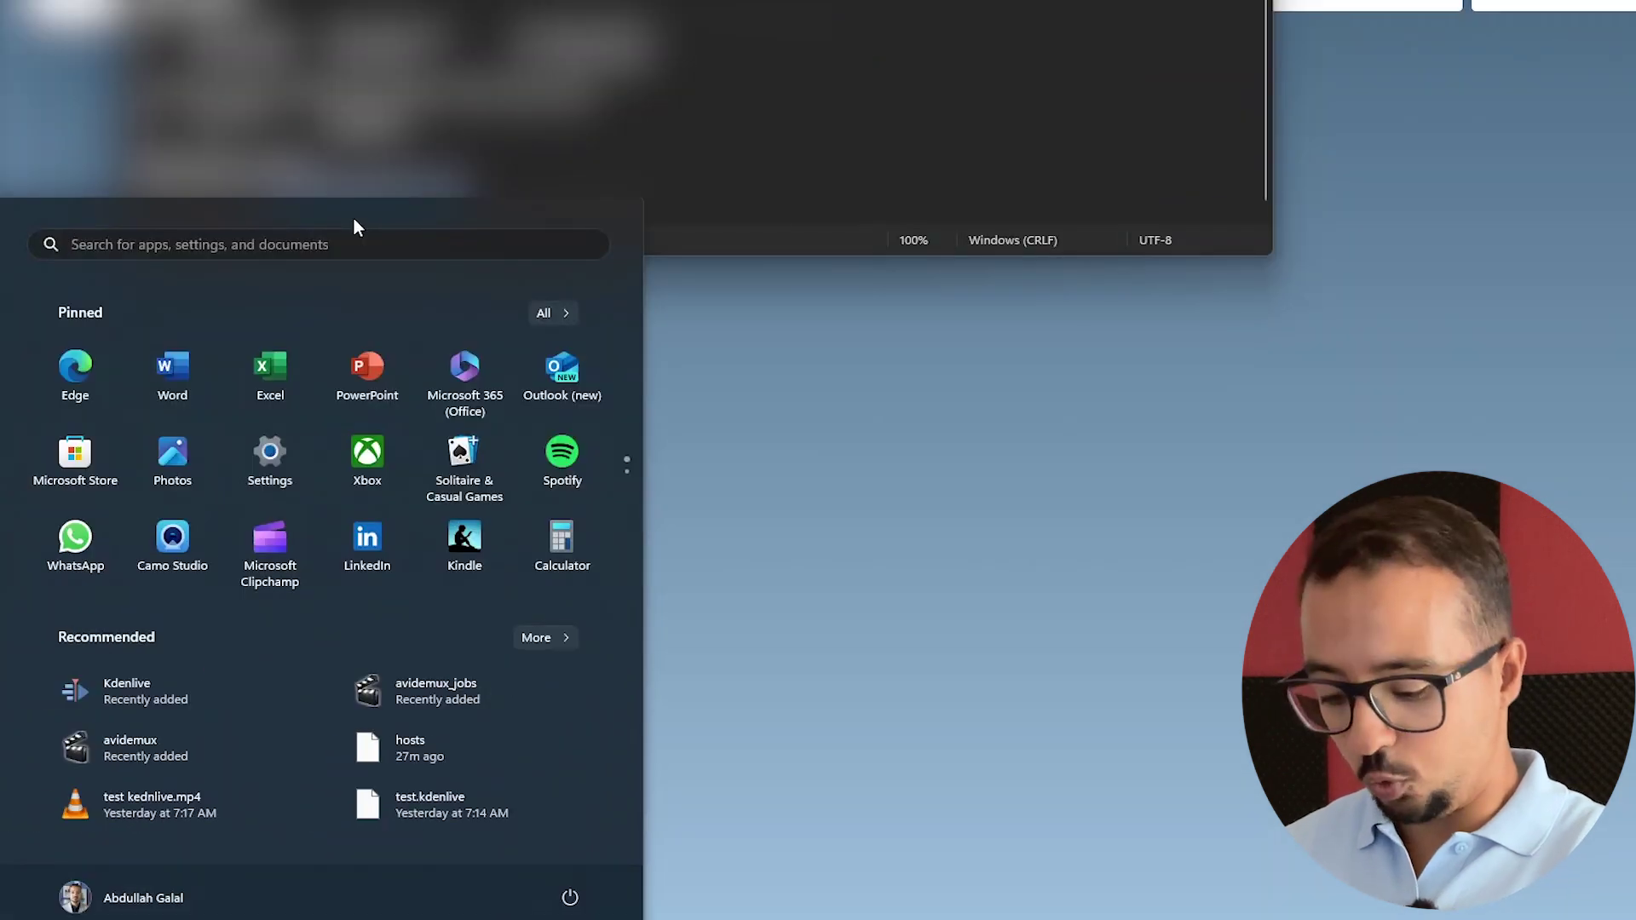
# - Launch Notepad as administrator from a 'notepad' Start search and bring up its Open dialog
pyautogui.write('notepad')
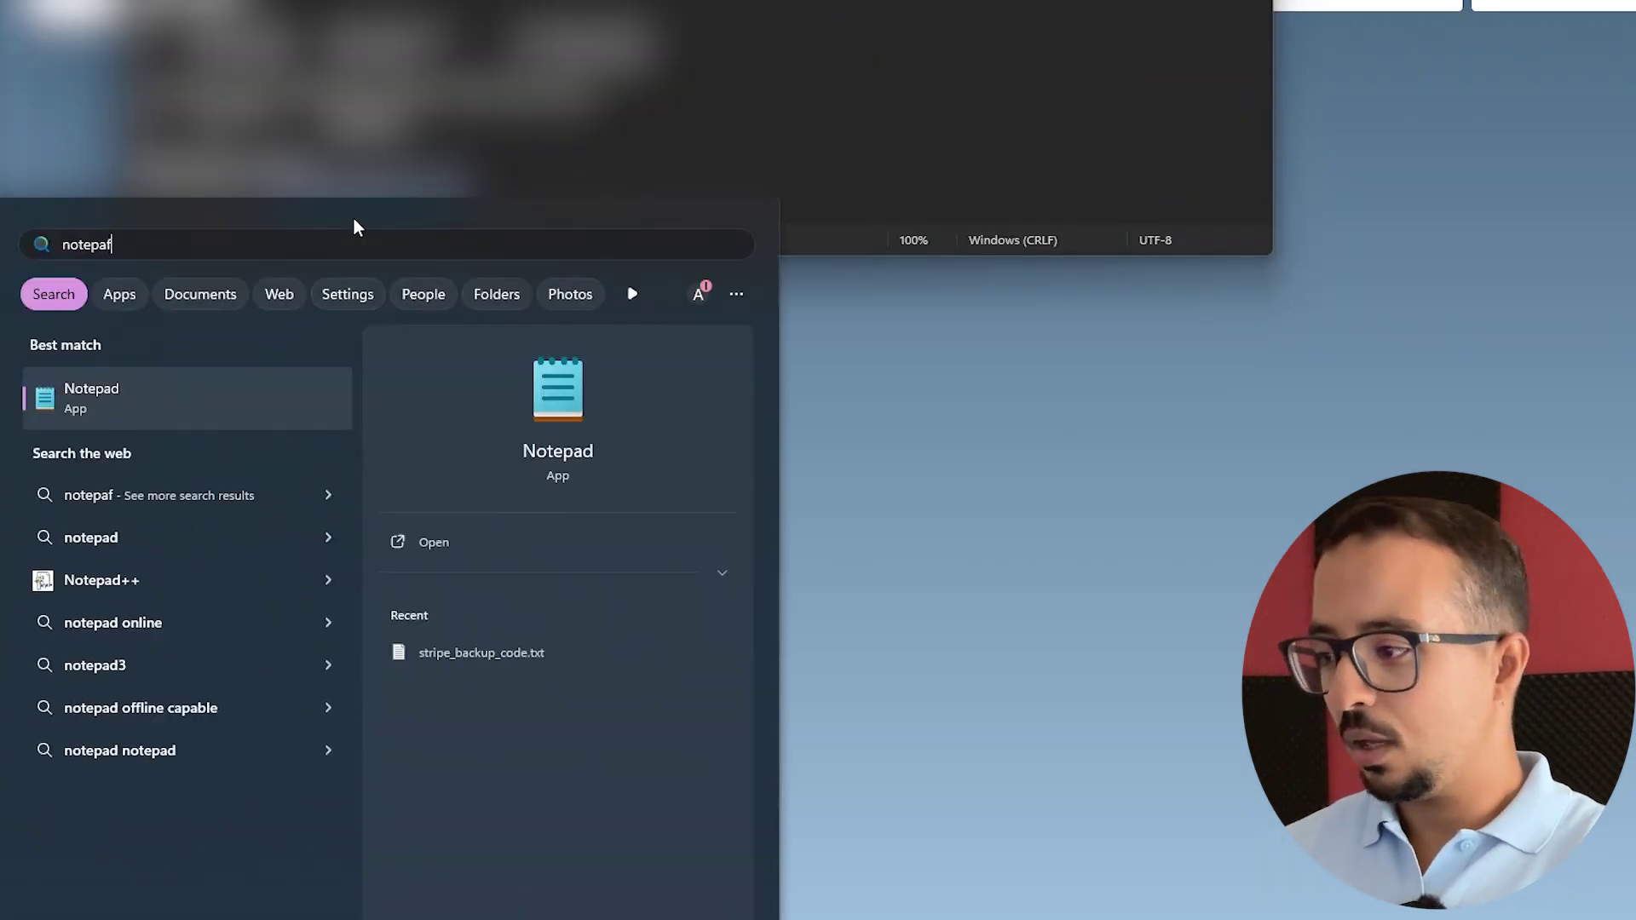
pyautogui.rightClick(131, 397)
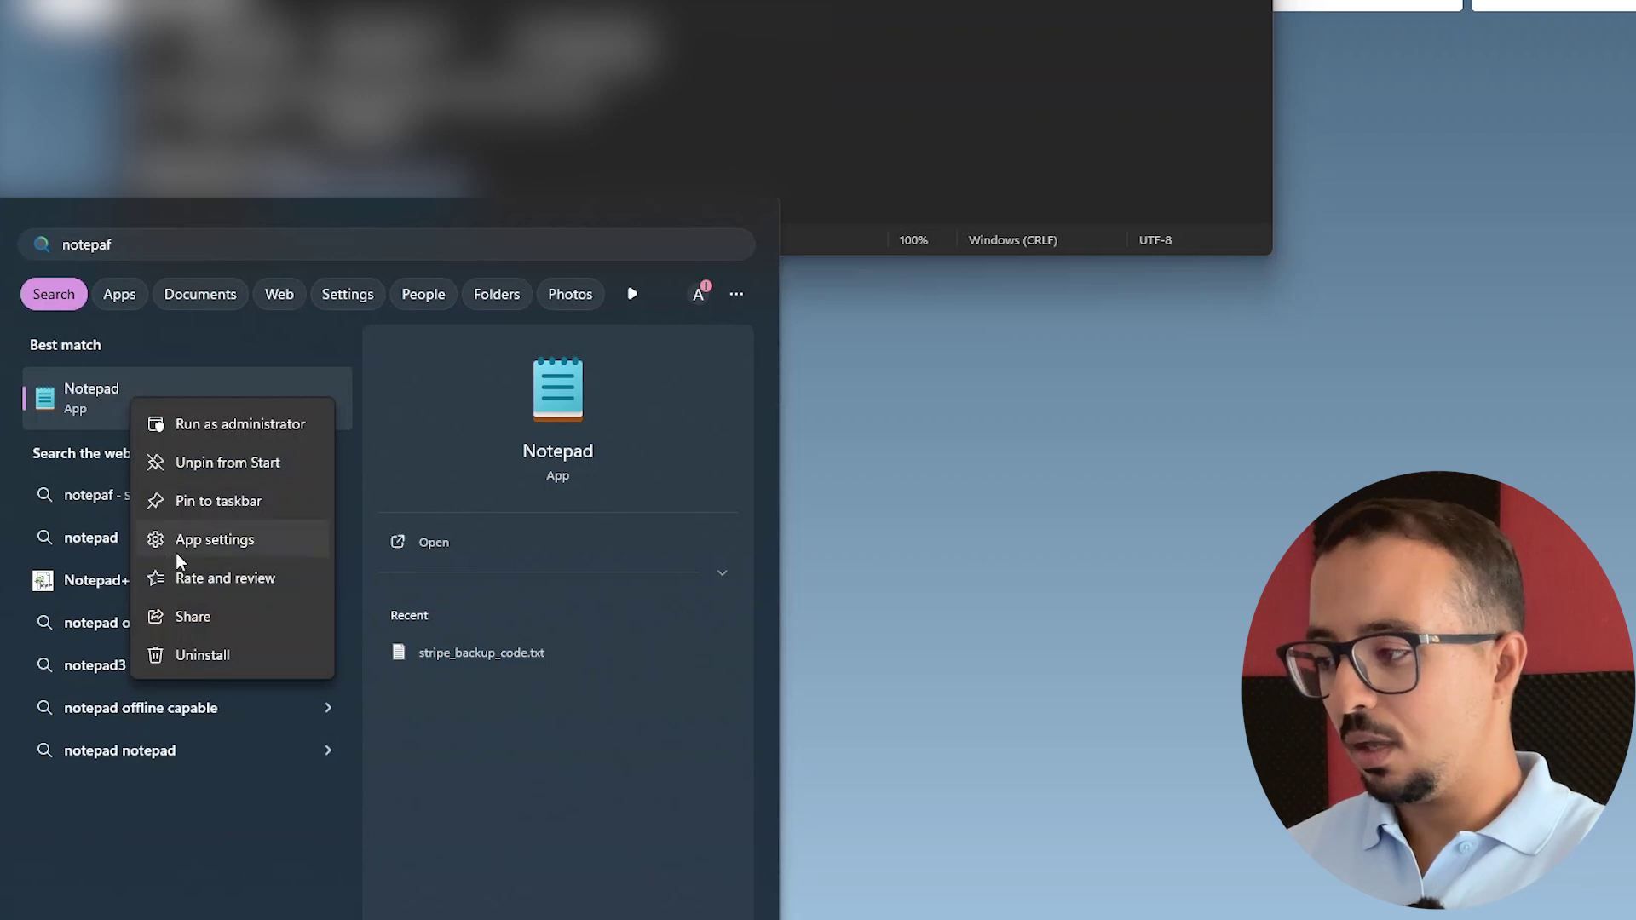
pyautogui.click(237, 424)
pyautogui.click(138, 101)
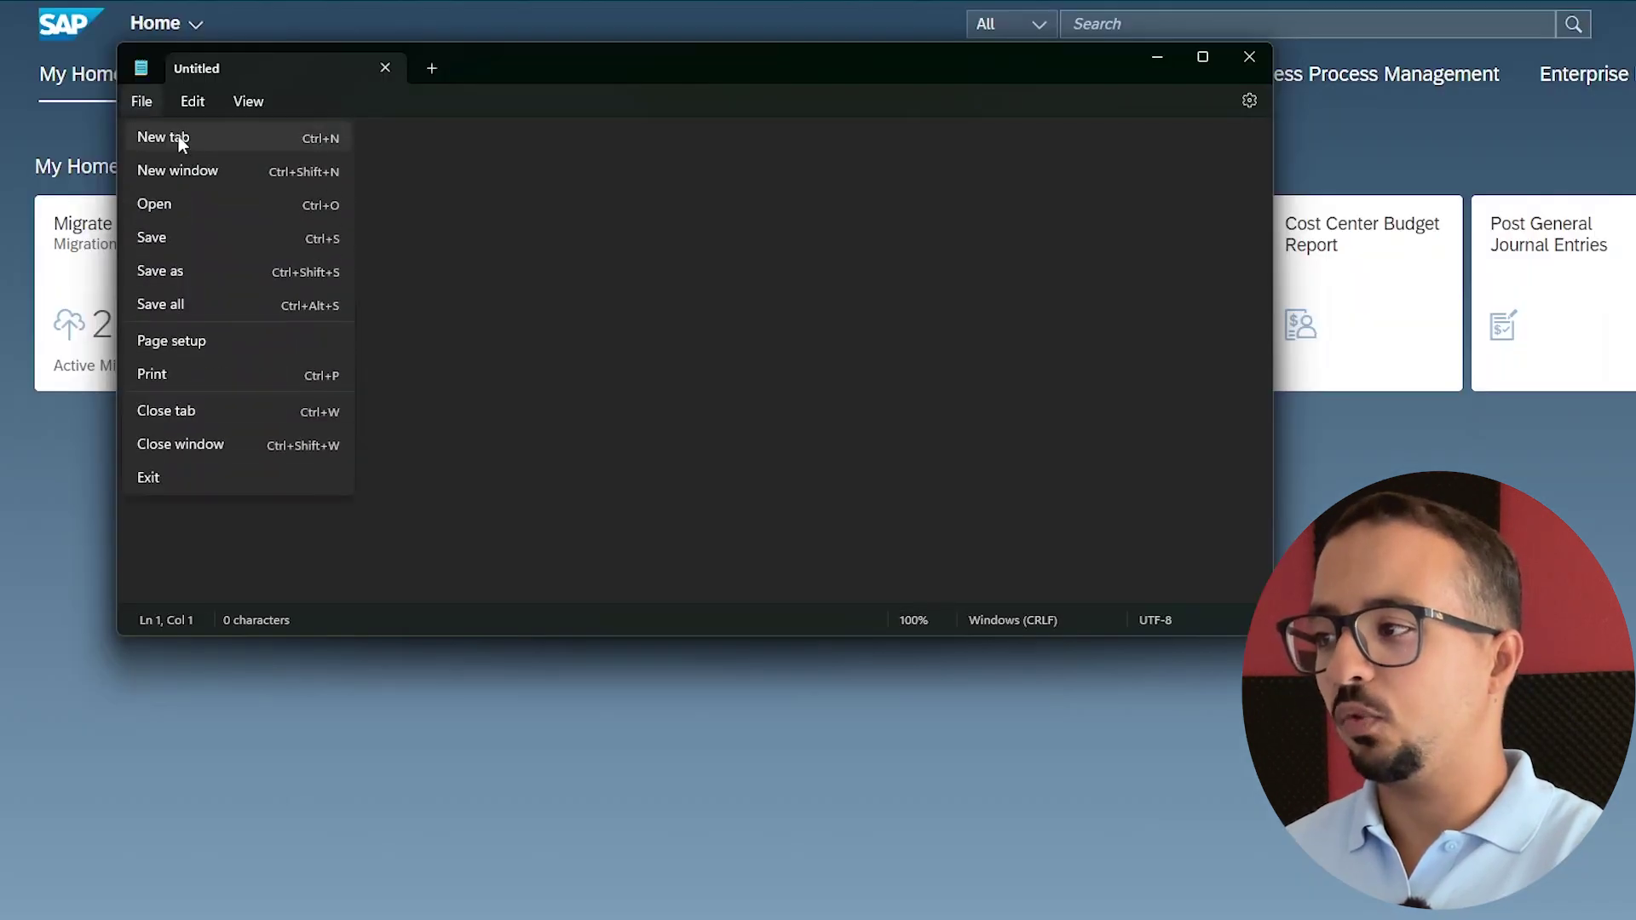
pyautogui.click(186, 205)
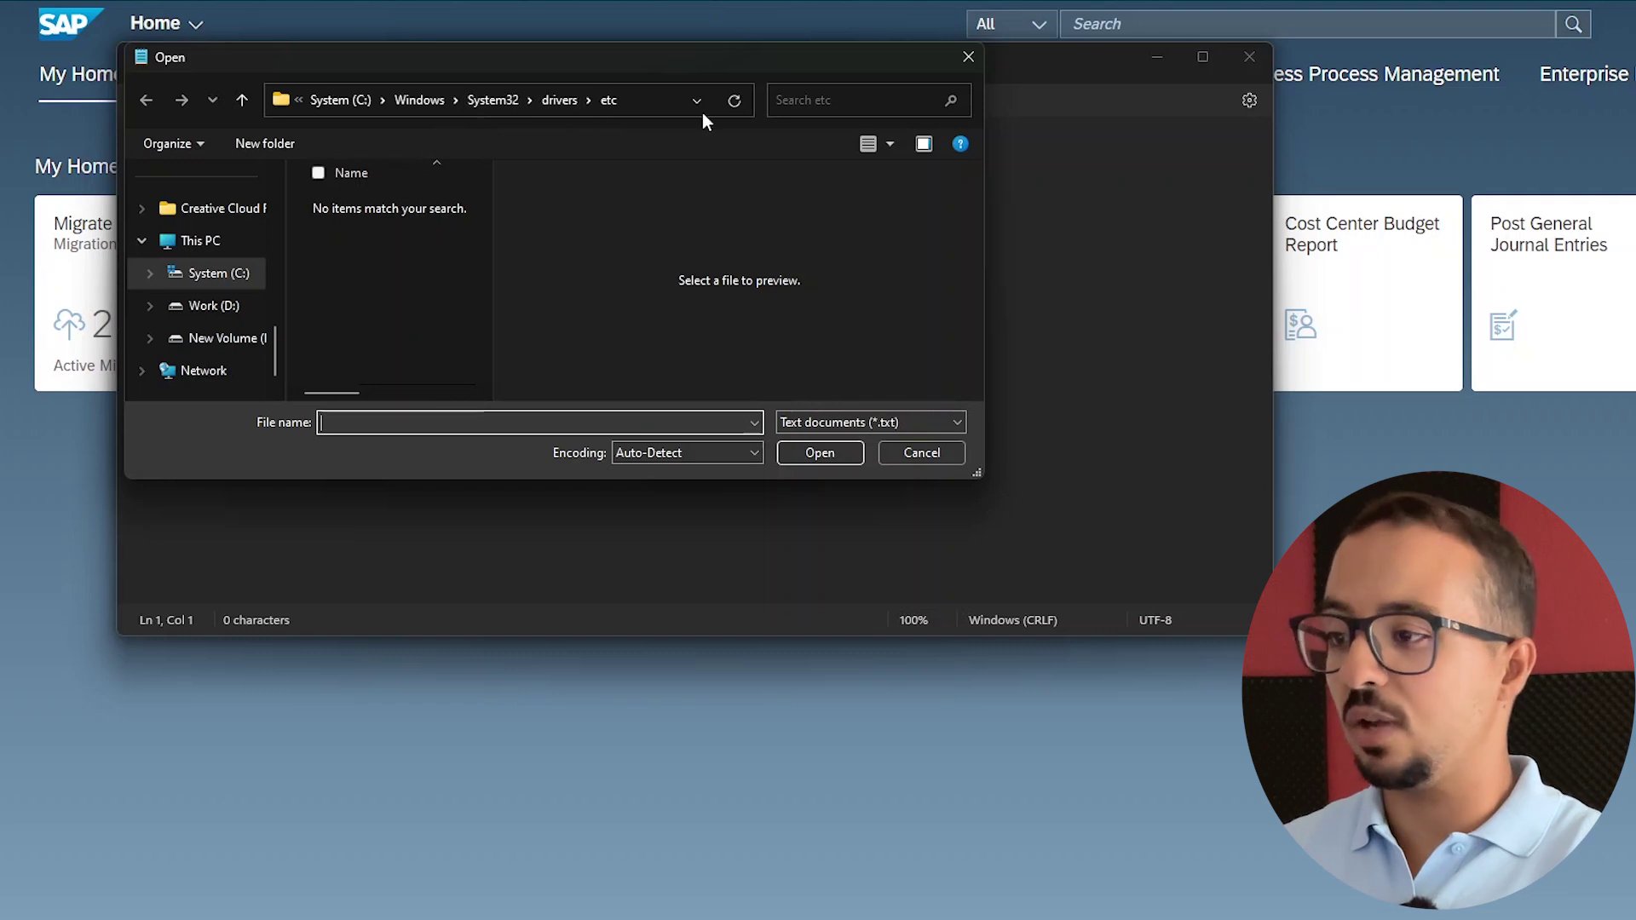
# - Set the Open dialog filter to All files (*.*) and open the hosts file
pyautogui.click(911, 425)
pyautogui.click(877, 457)
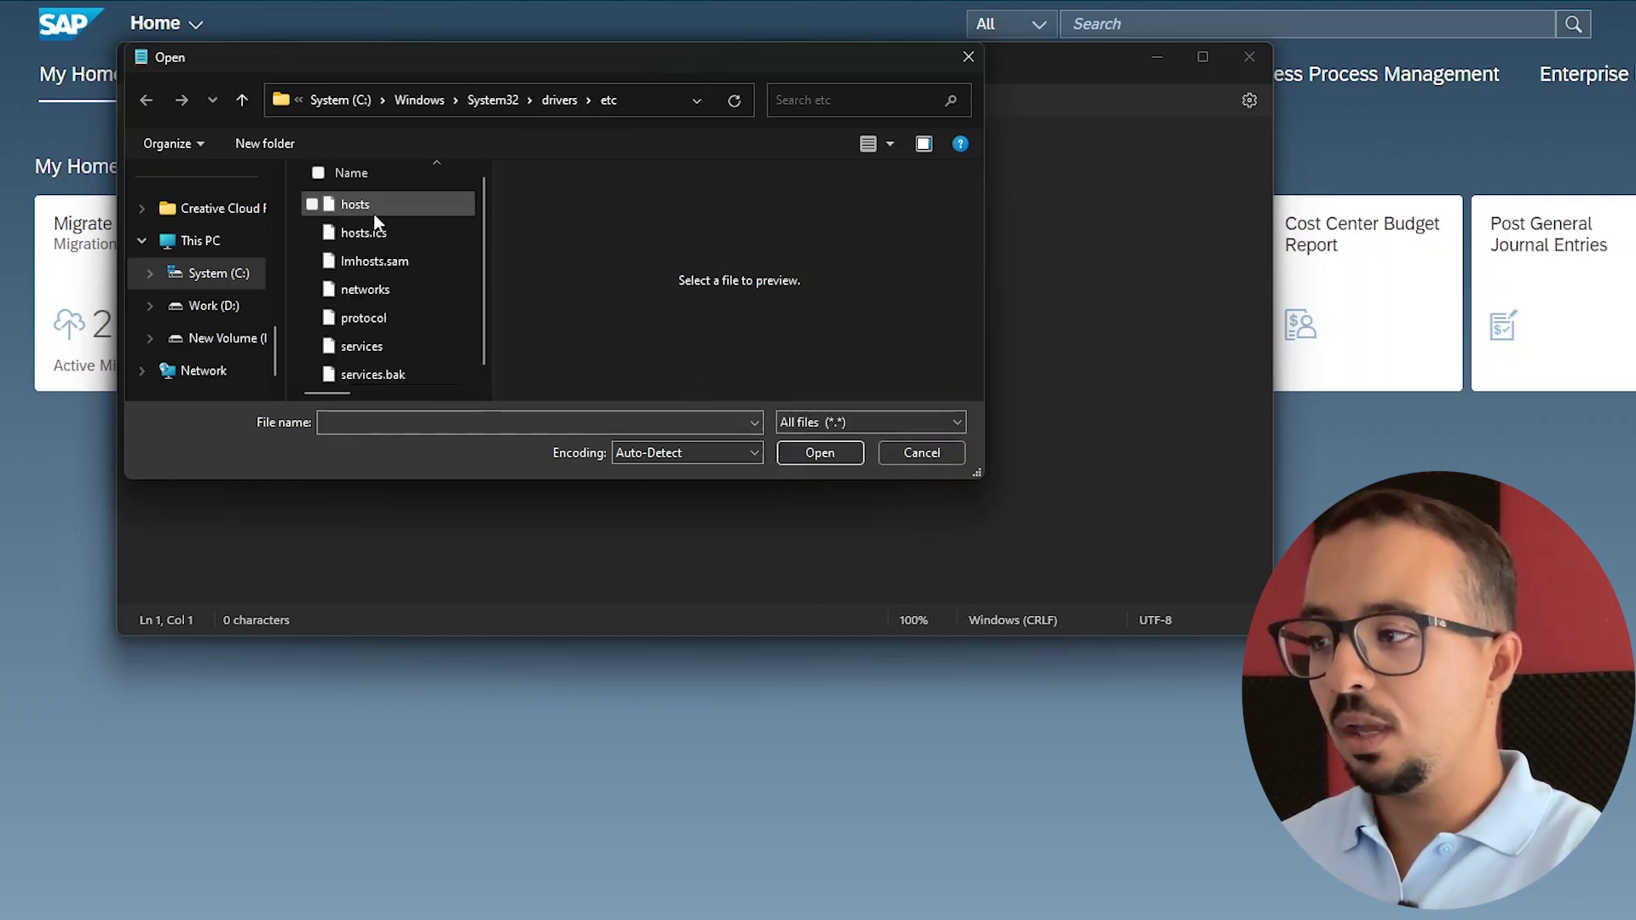
pyautogui.doubleClick(361, 208)
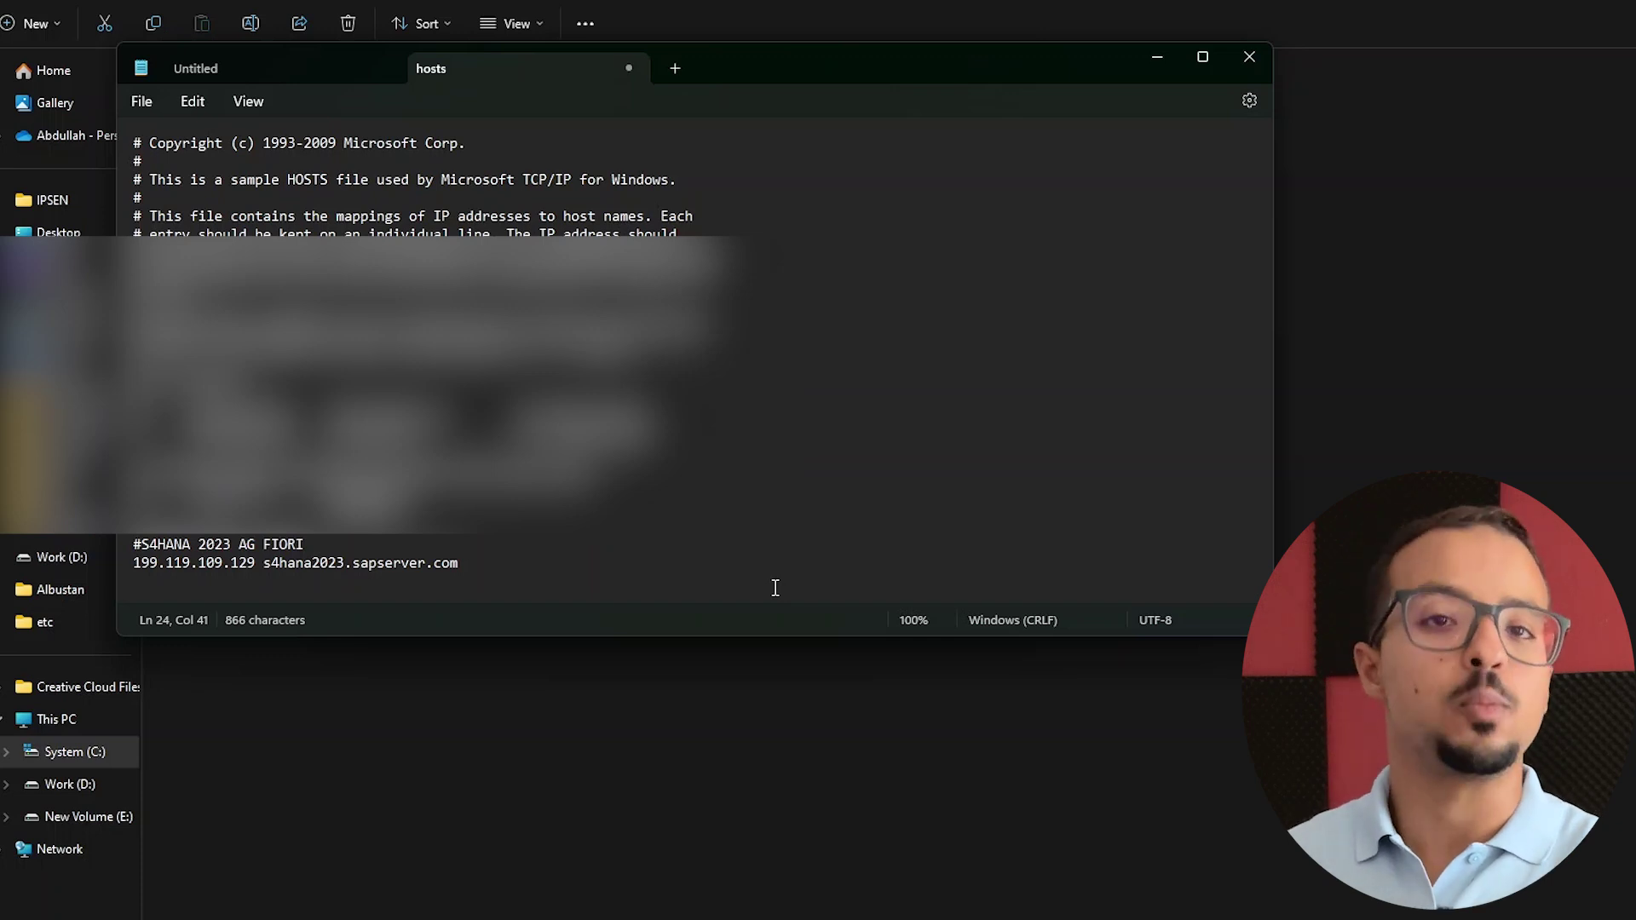
# - In Edge, load the pasted Fiori launchpad URL and proceed past the certificate warning via Advanced
pyautogui.hotkey('alt', 'Tab')
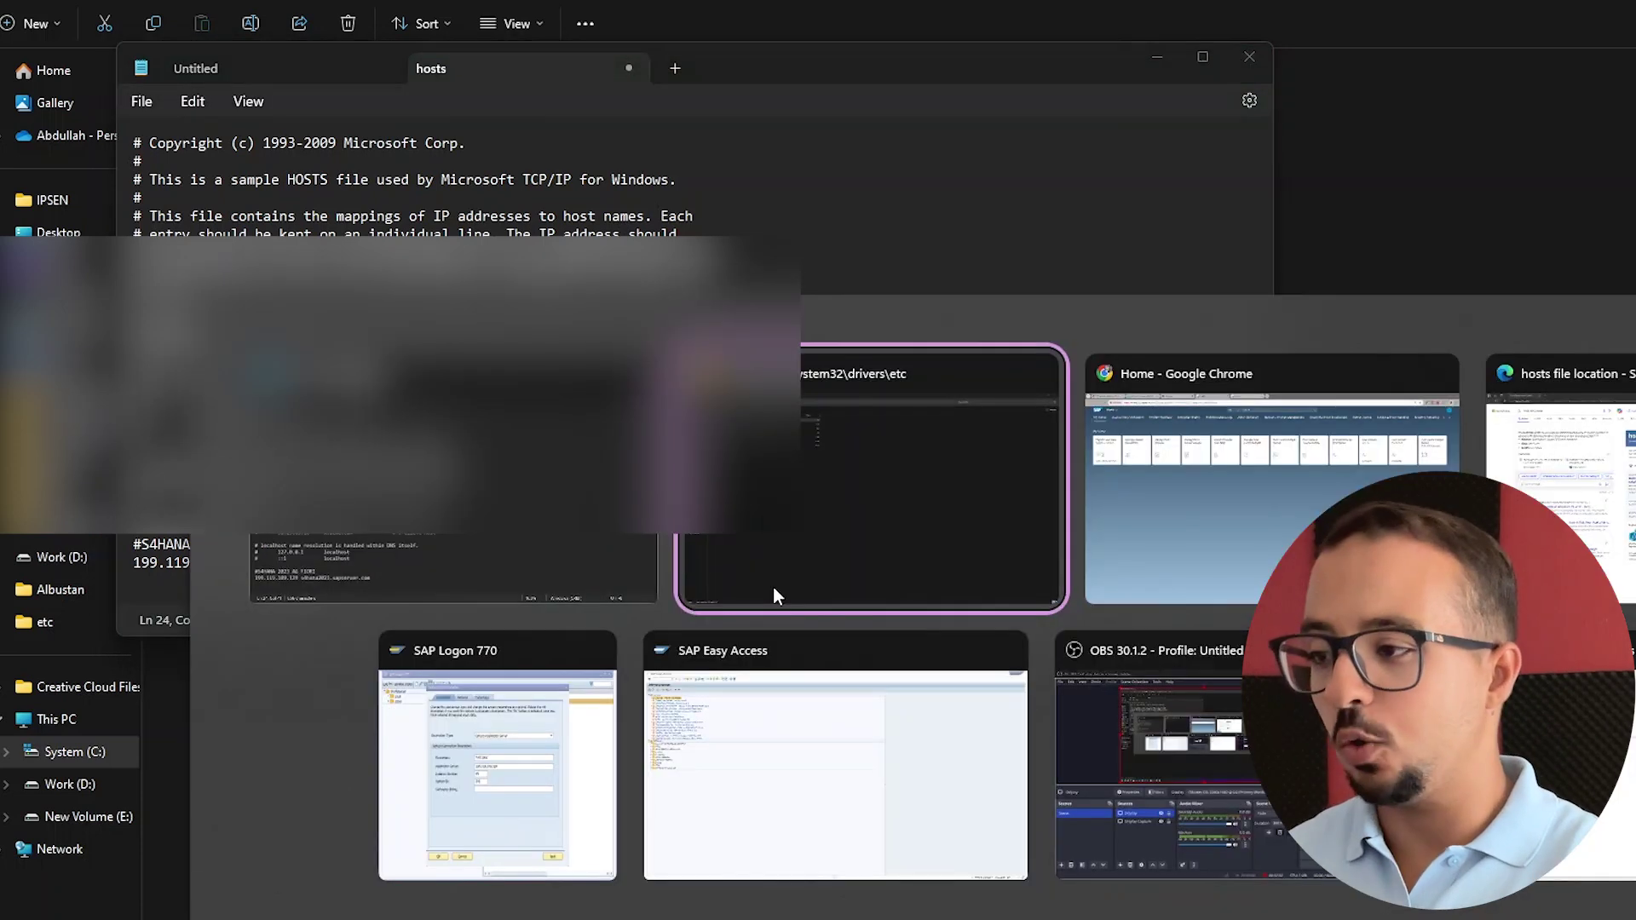
pyautogui.hotkey('alt', 'Tab')
pyautogui.moveTo(920, 34); pyautogui.dragTo(245, 27)
pyautogui.hotkey('ctrl', 'c')
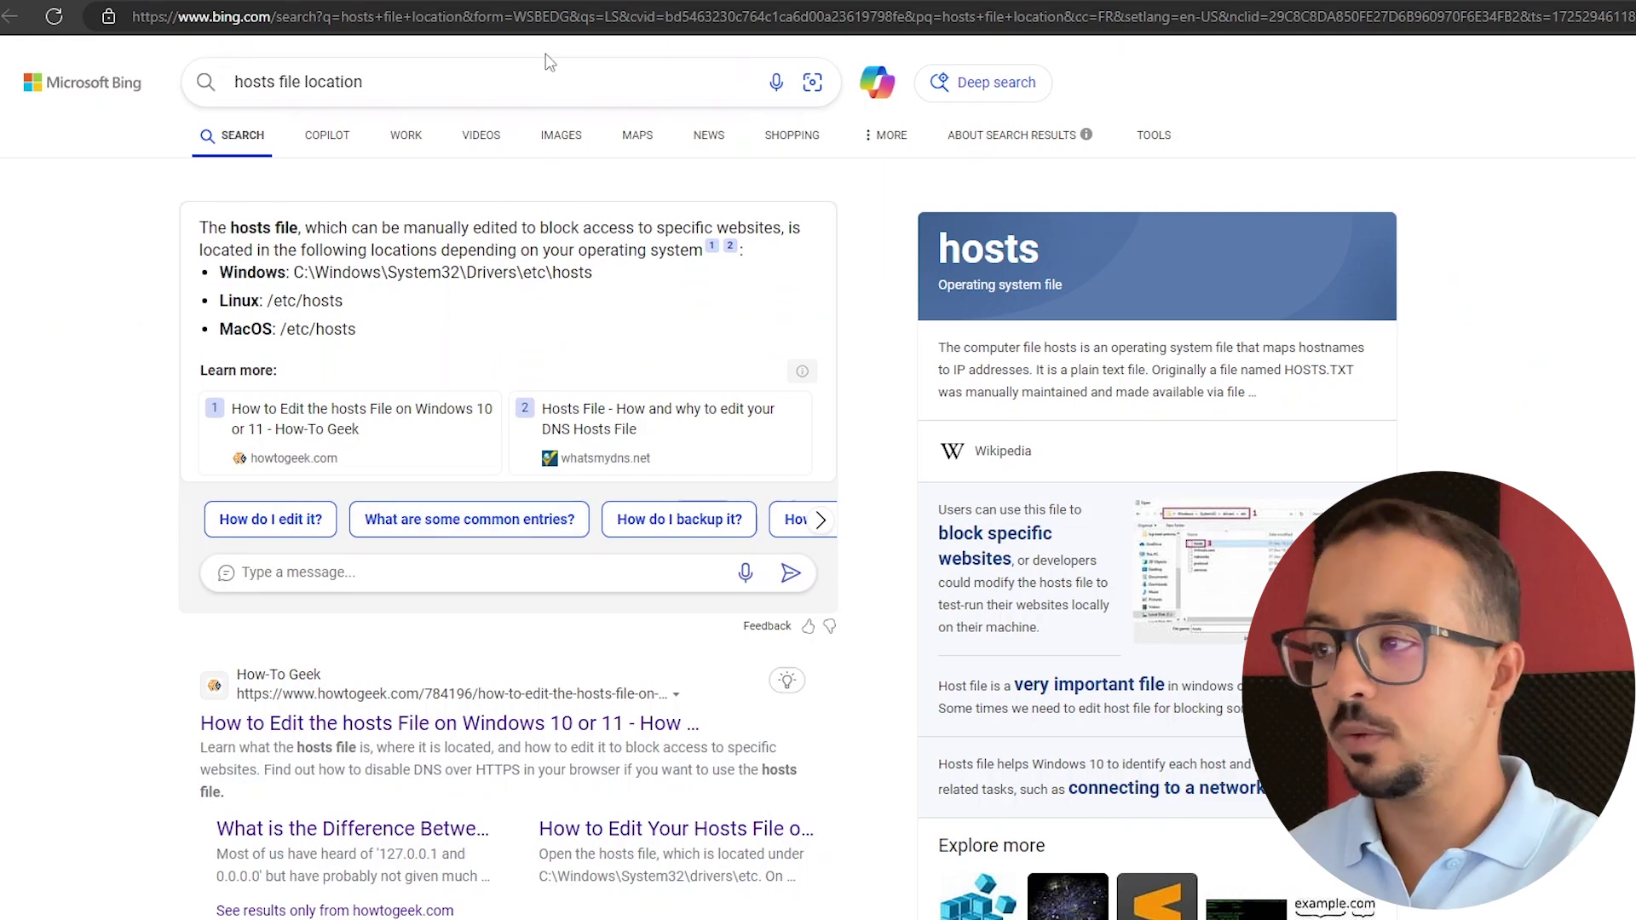
pyautogui.click(559, 16)
pyautogui.hotkey('ctrl', 'v')
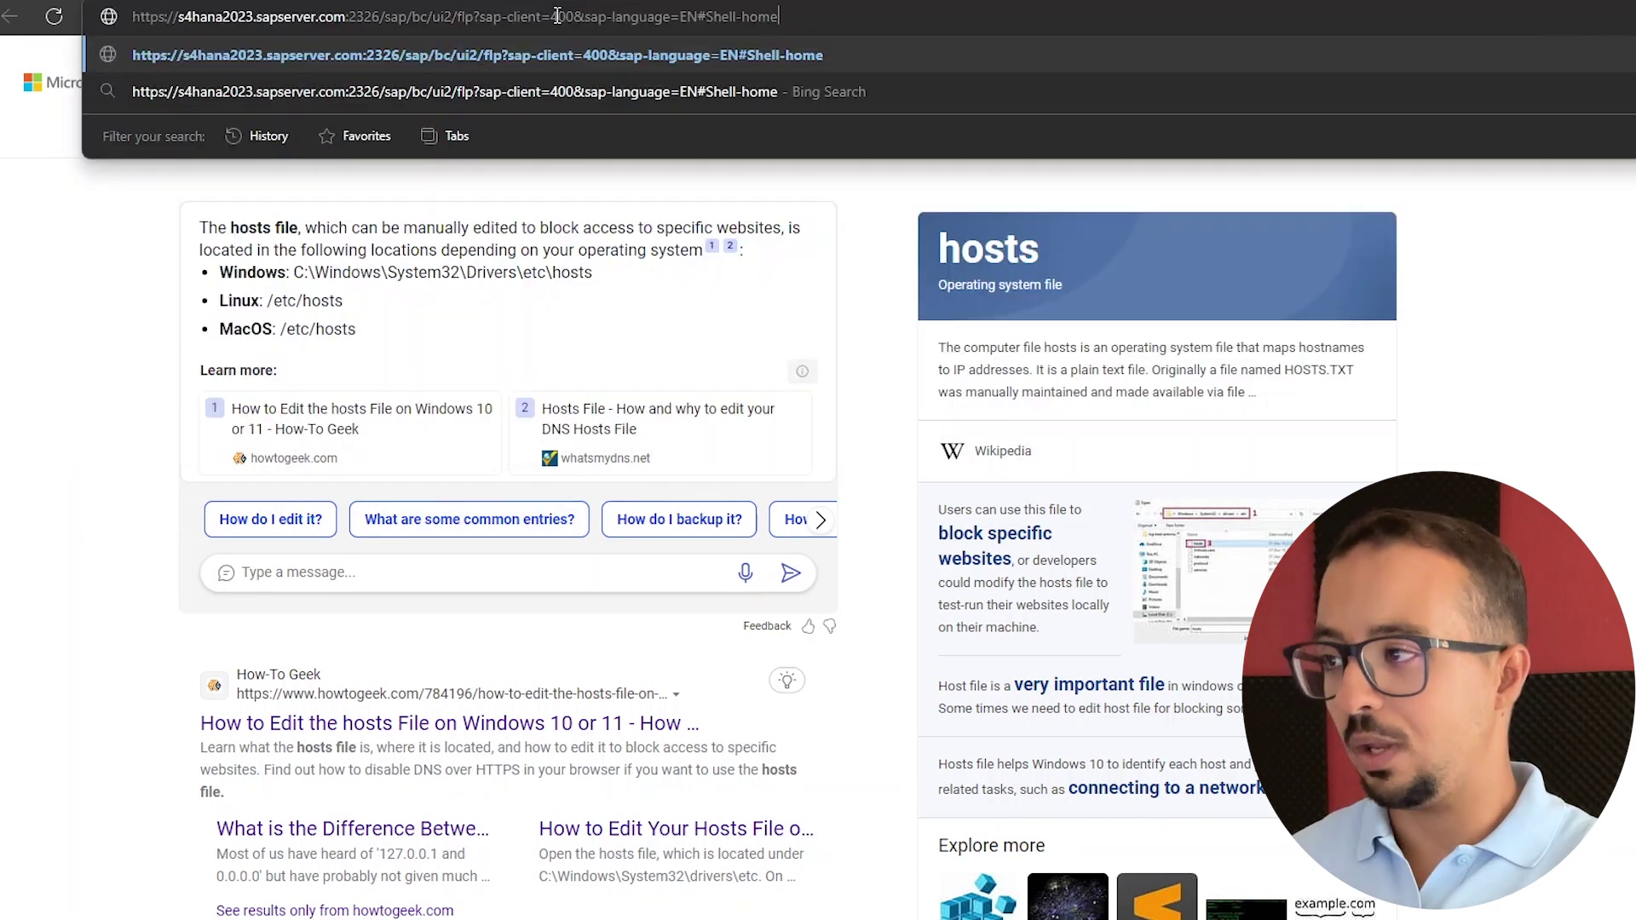
pyautogui.press('Return')
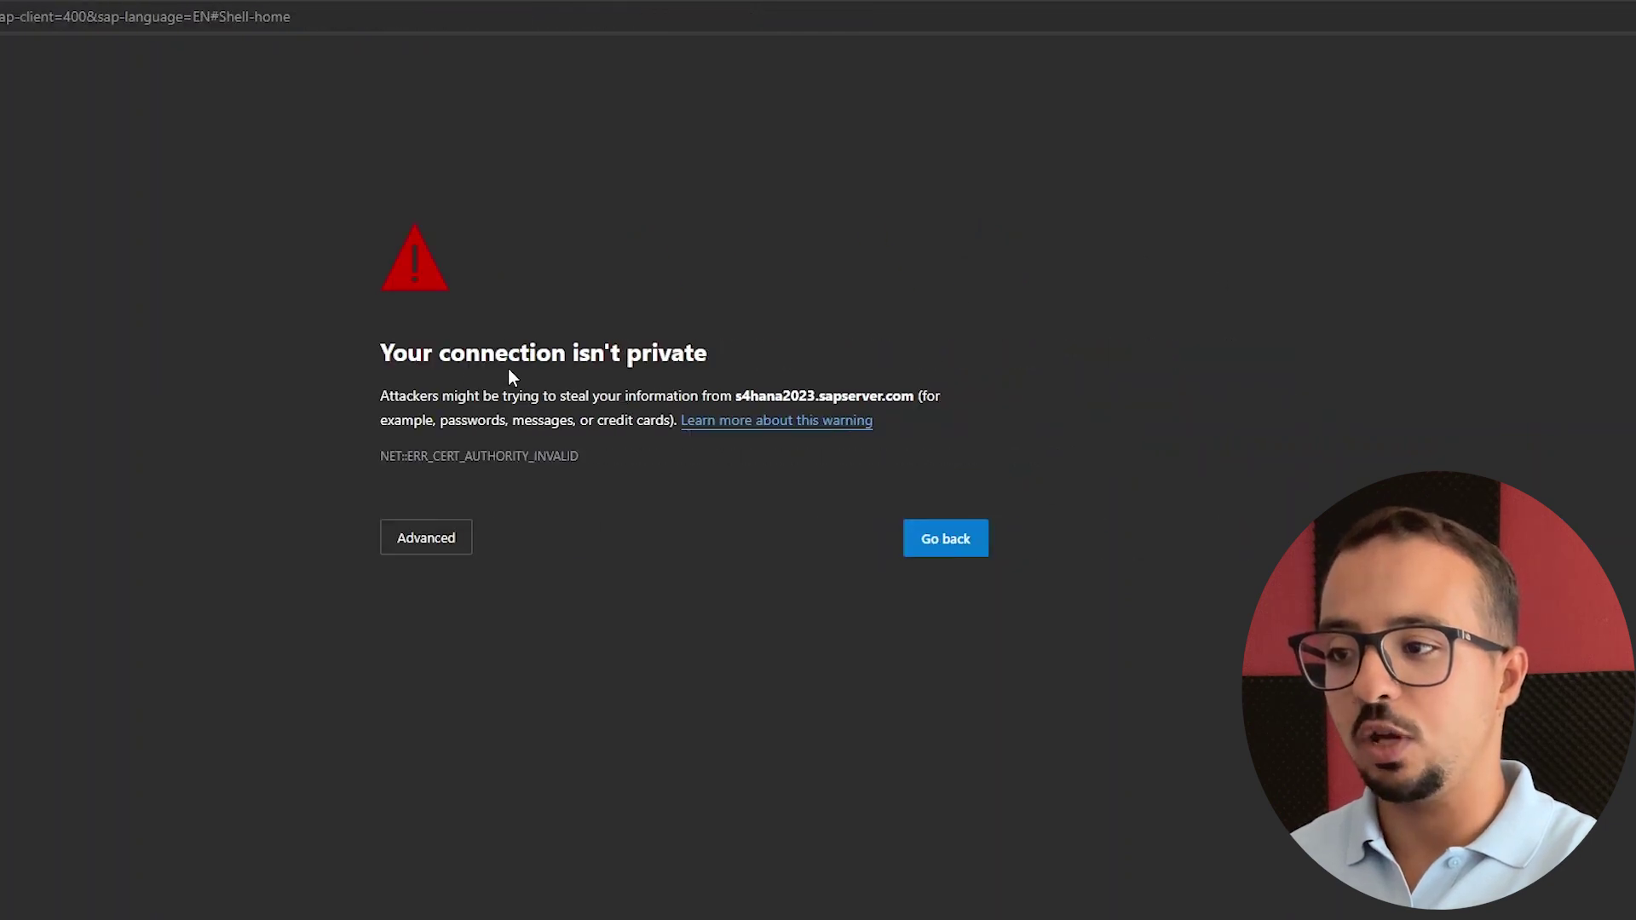
pyautogui.click(427, 544)
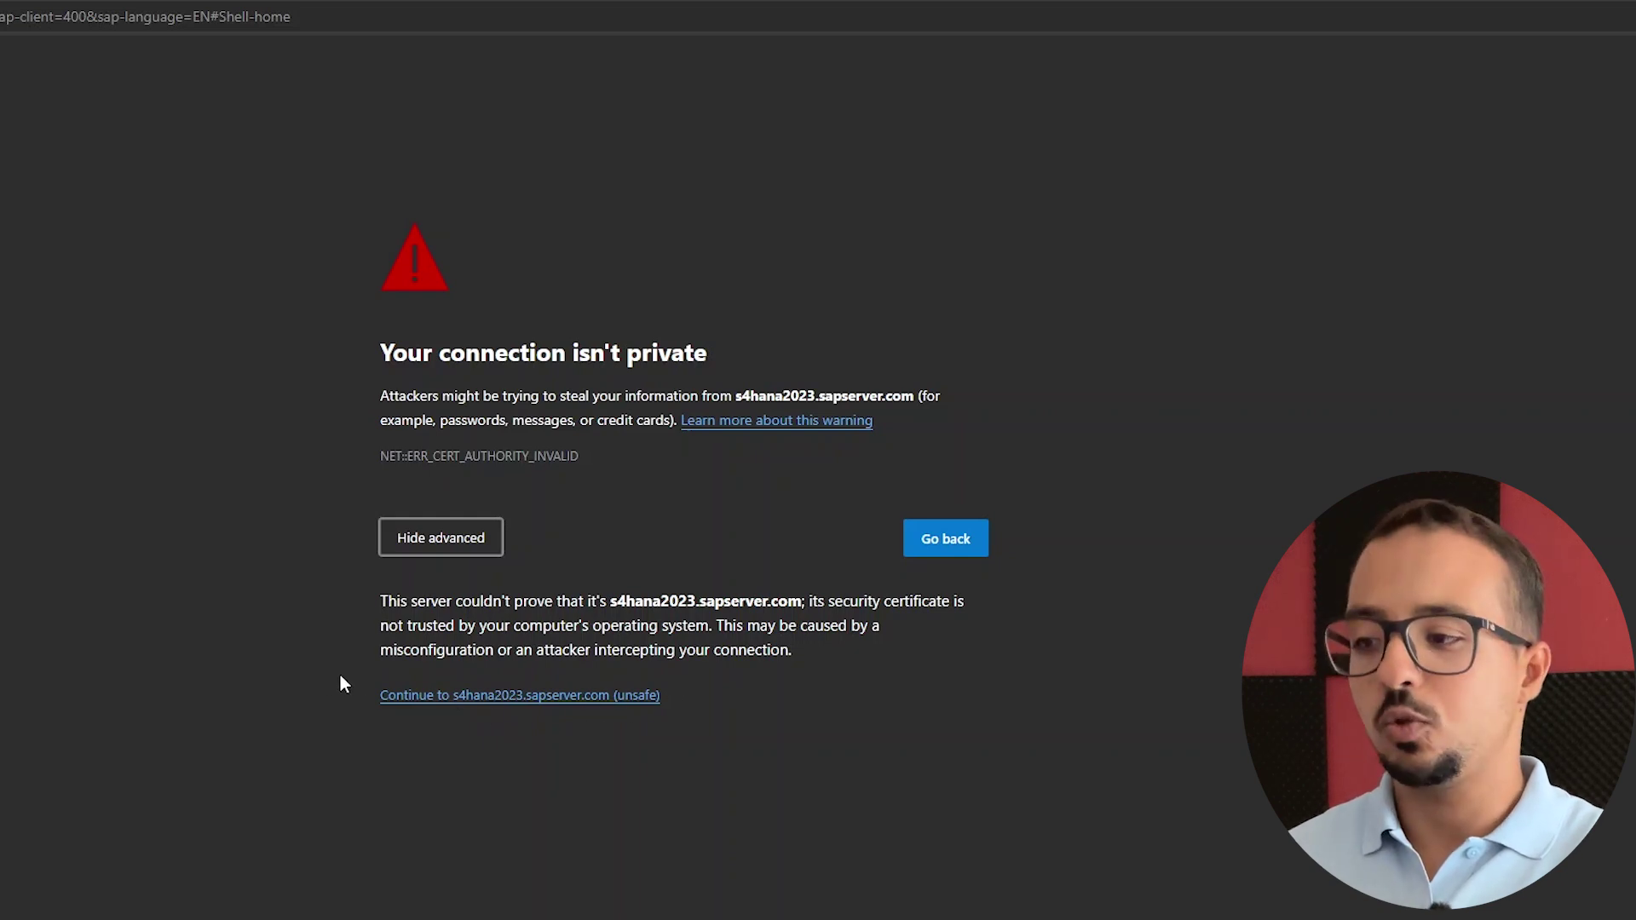
pyautogui.click(442, 704)
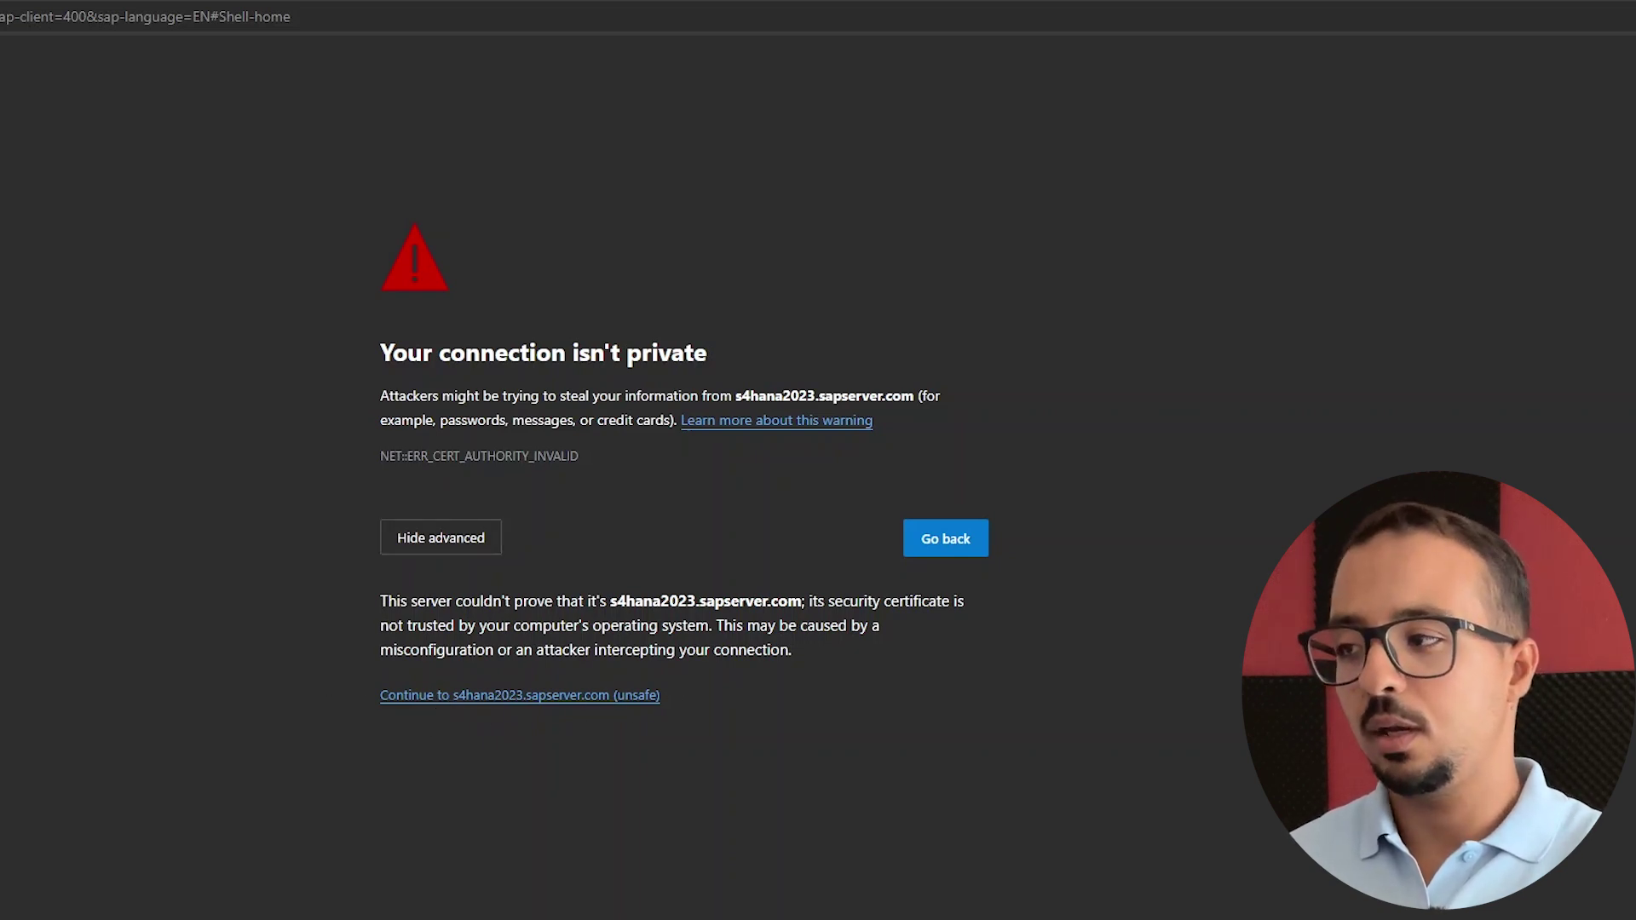